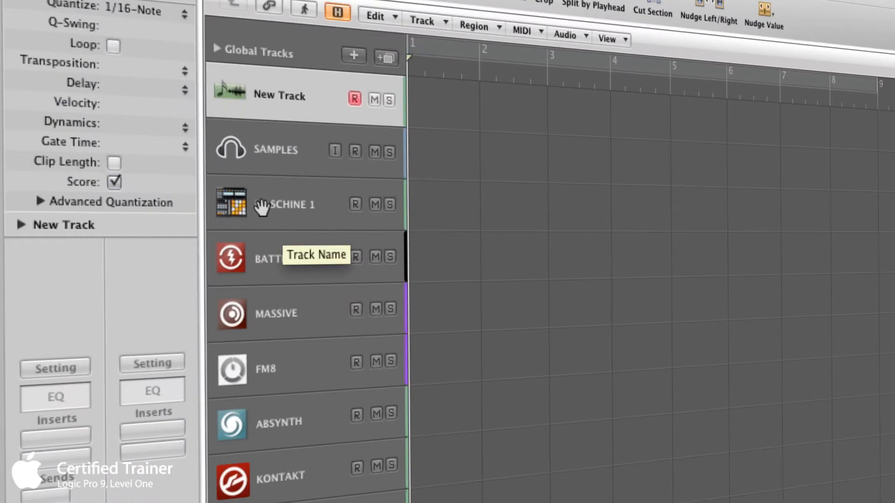
- Select each track from SAMPLES down to FM8 in turn, returning to New Track, to compare their icons
left_click(268, 205)
left_click(267, 164)
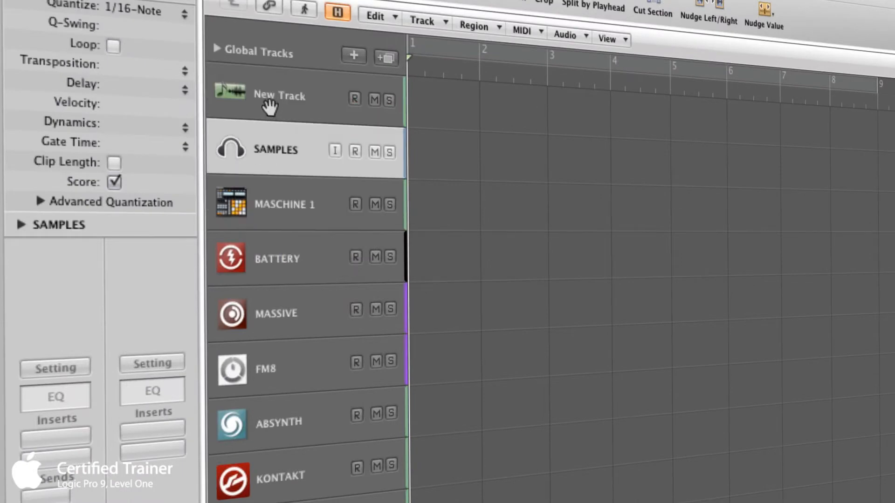
left_click(267, 100)
left_click(267, 154)
left_click(234, 209)
left_click(239, 264)
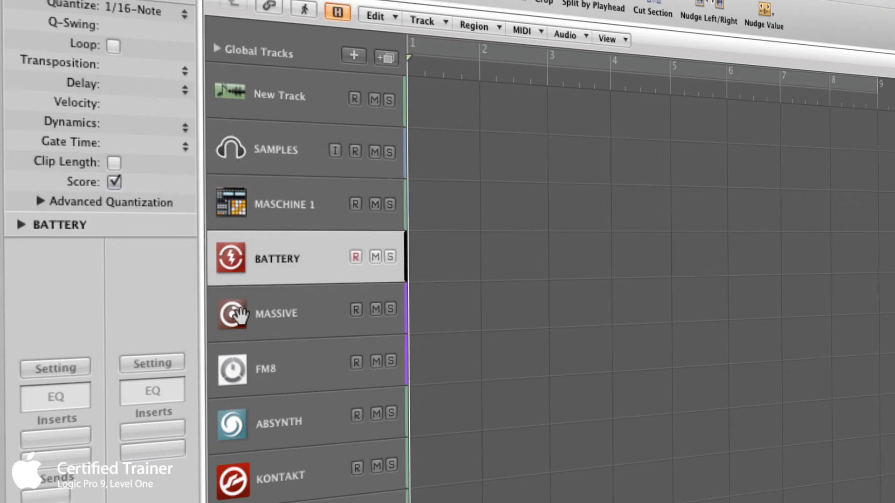
left_click(237, 315)
left_click(238, 369)
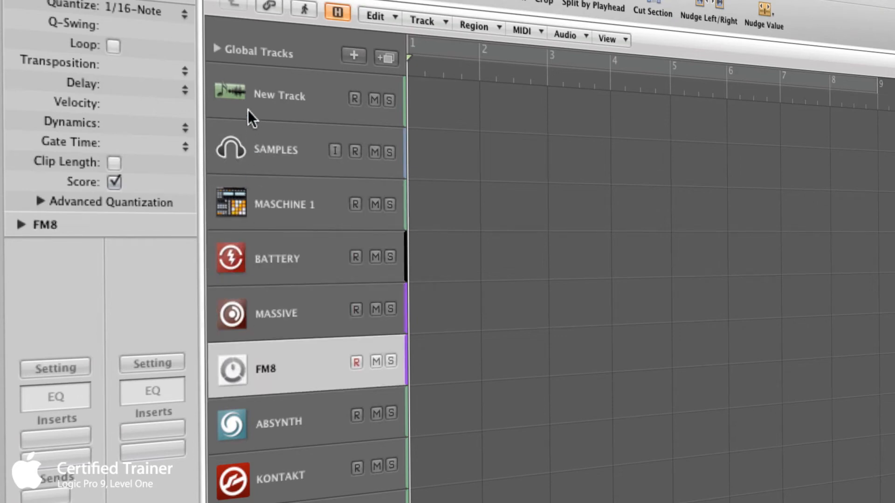
left_click(238, 93)
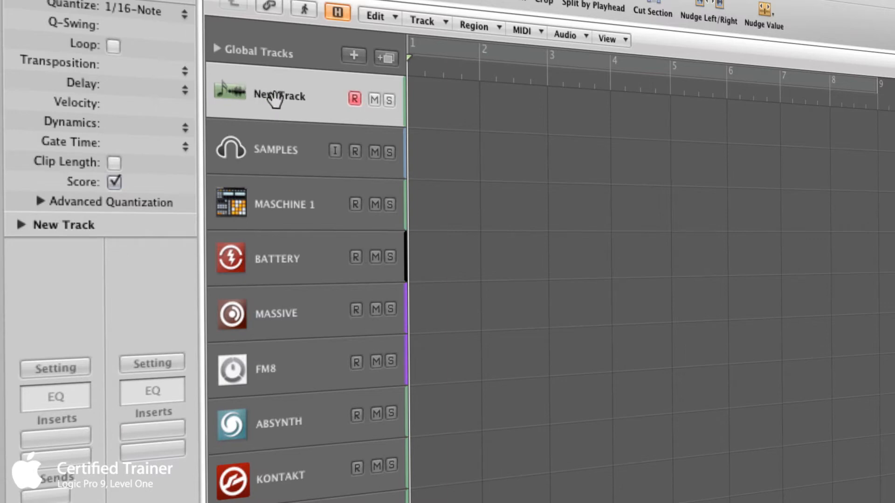
- Select the tracks one by one from SAMPLES down through ABSYNTH, KONTAKT, REAKTOR and ES2
left_click(250, 154)
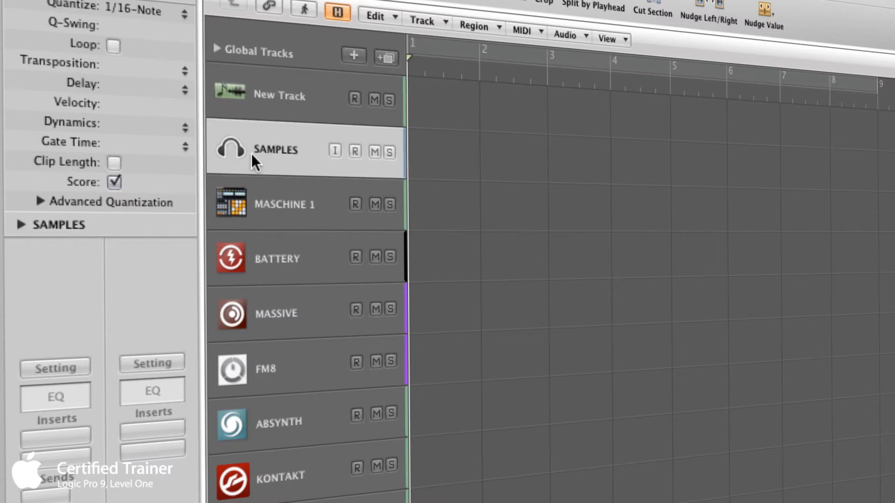
left_click(251, 201)
left_click(225, 155)
left_click(263, 217)
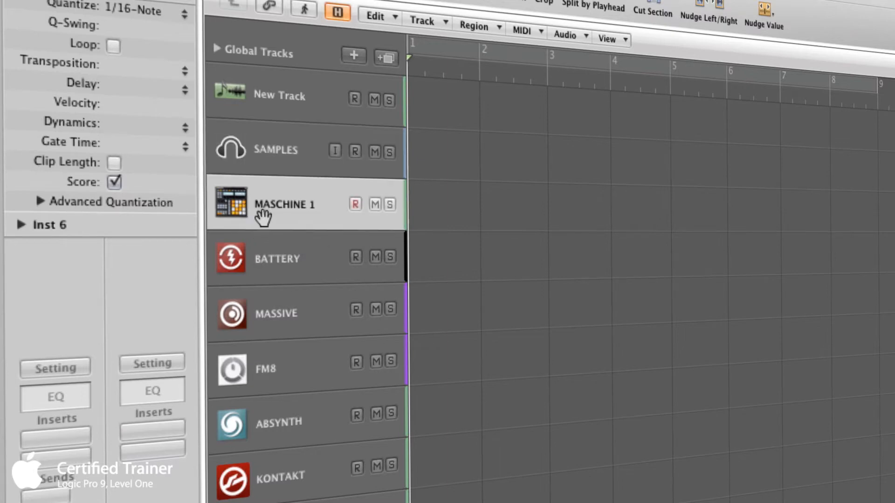
left_click(267, 259)
left_click(264, 309)
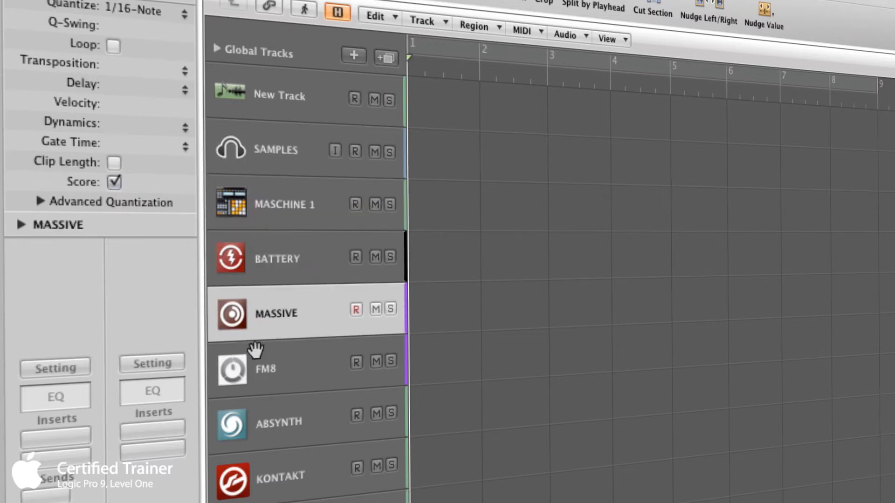
left_click(242, 377)
left_click(241, 429)
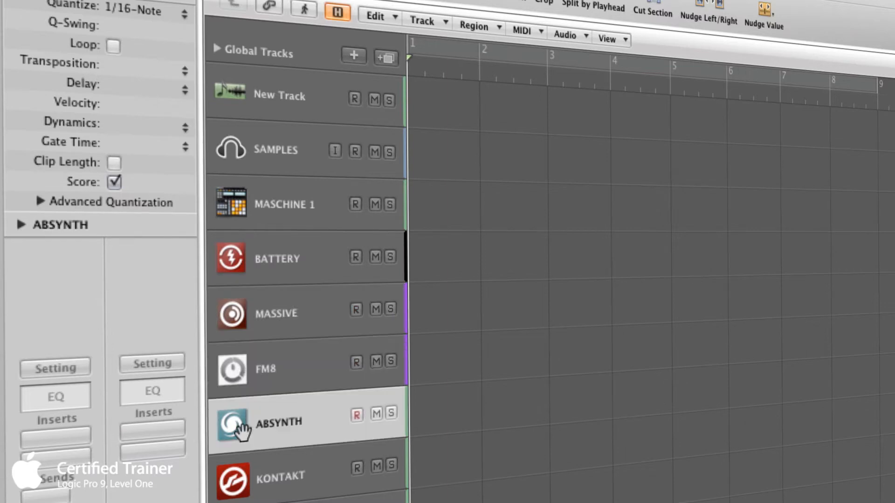
left_click(236, 483)
left_click(240, 445)
left_click(240, 375)
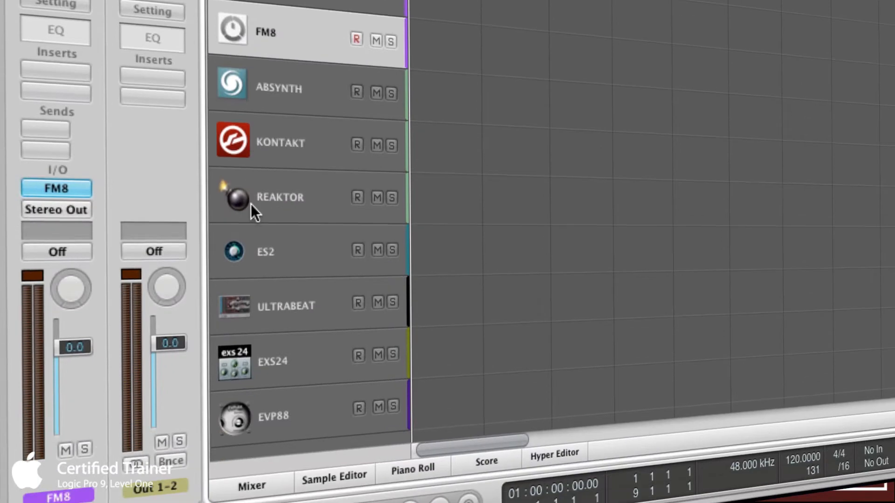
left_click(250, 205)
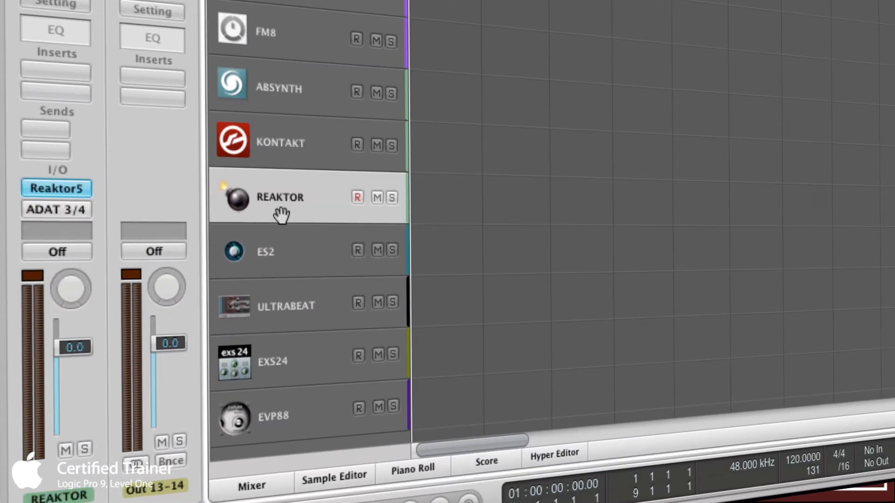
left_click(251, 254)
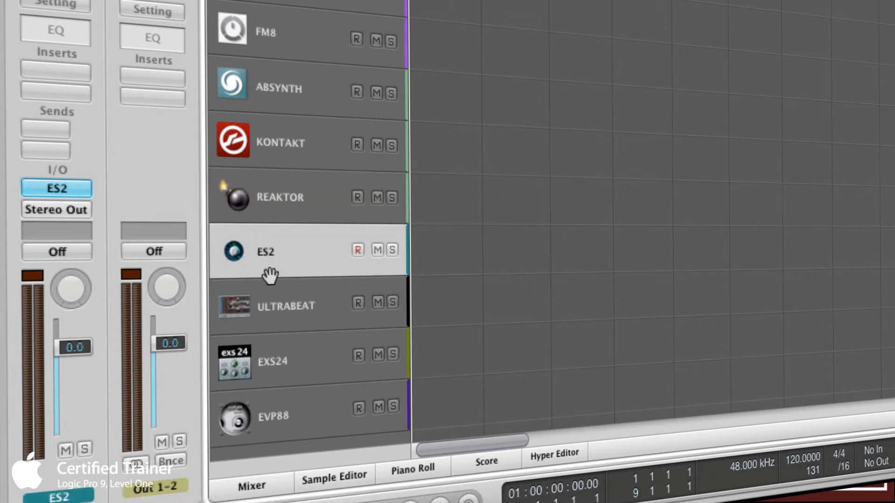
- Enlarge the track heights so the track icons display at full size and browse the tracks
key("ctrl+Down")
key("ctrl+Down")
key("ctrl+Down")
key("ctrl+Down")
key("ctrl+Down")
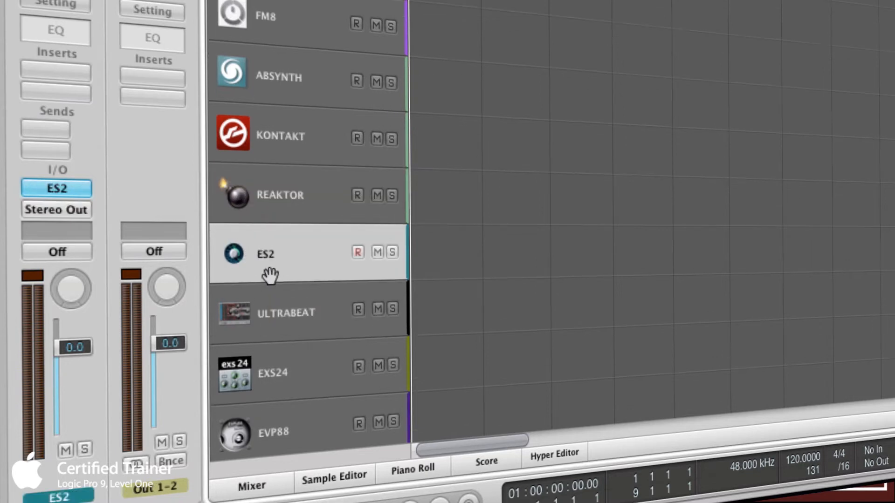
key("ctrl+Down")
key("ctrl+Down")
key("ctrl+Down")
key("ctrl+Down")
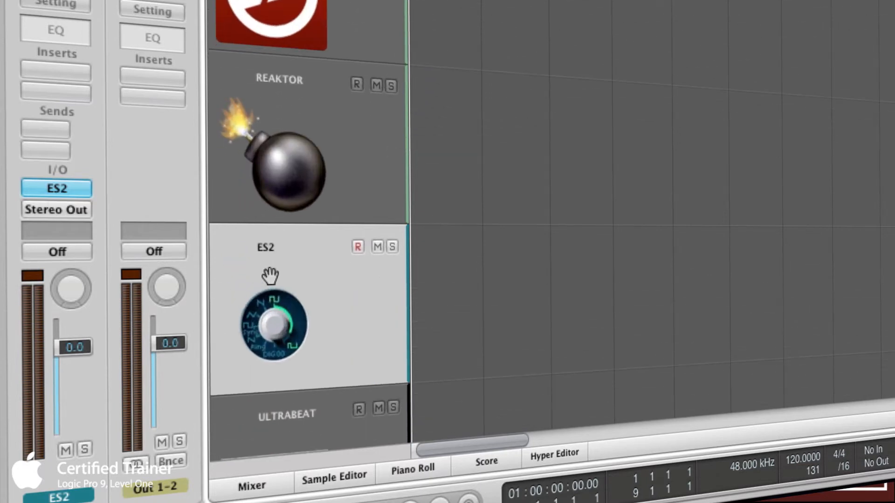
scroll(270, 276, "down", 8)
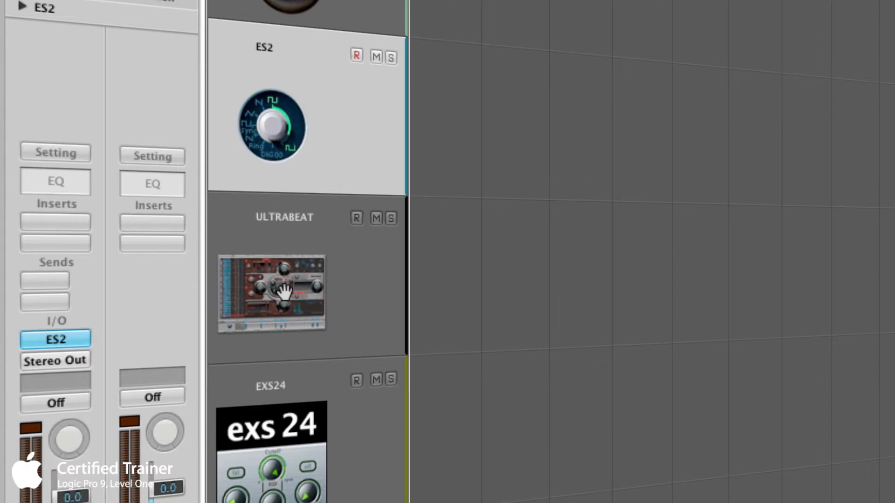
scroll(285, 291, "down", 5)
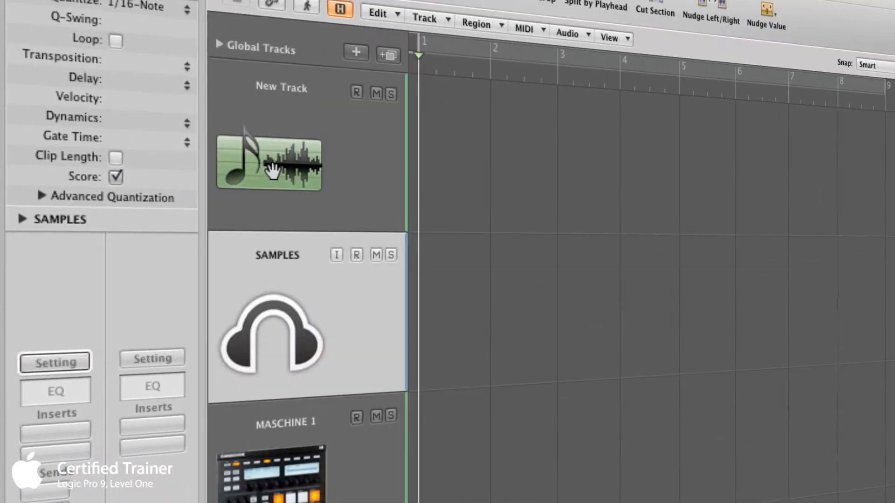
left_click(271, 170)
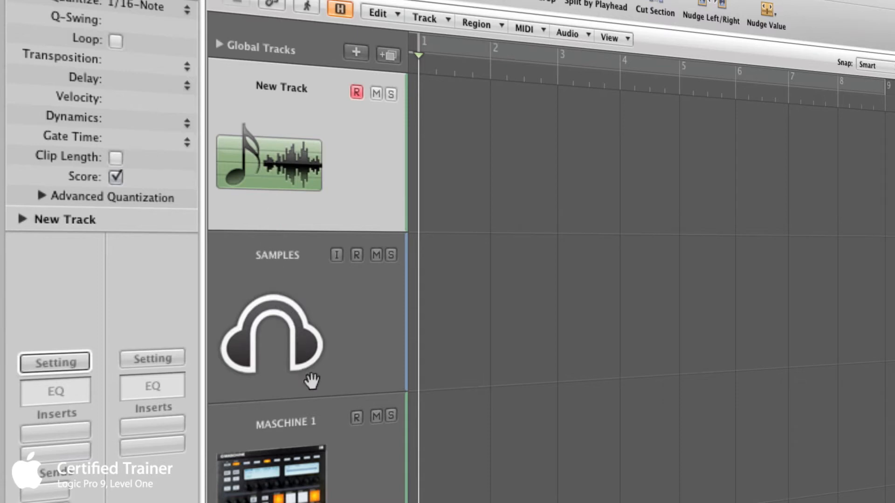
scroll(311, 381, "down", 5)
scroll(311, 382, "up", 5)
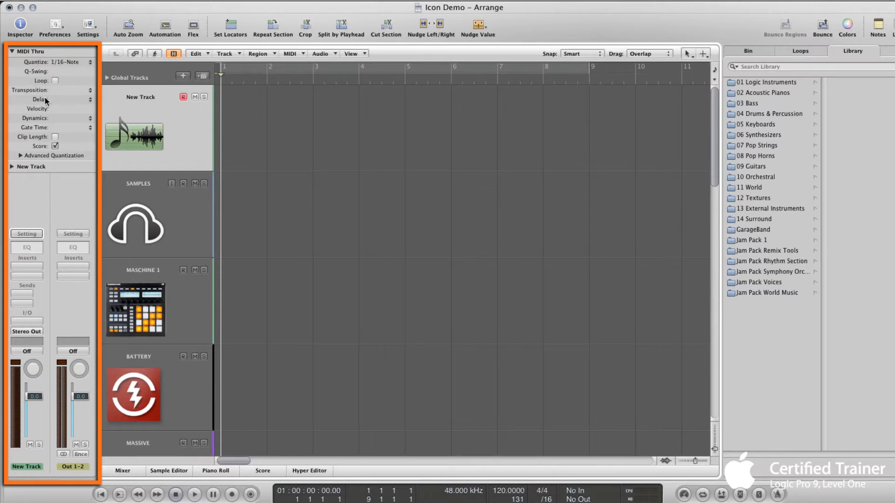
- Toggle the Inspector off and on several times
left_click(20, 25)
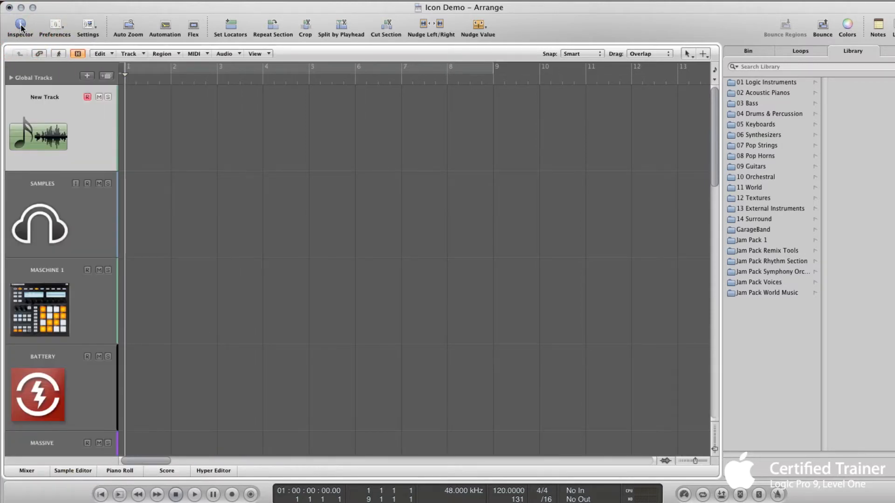
left_click(21, 26)
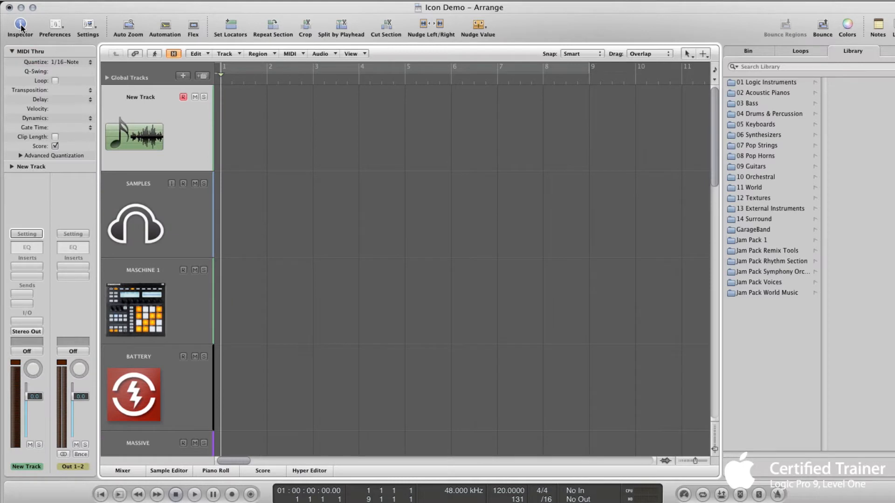
left_click(21, 26)
left_click(20, 25)
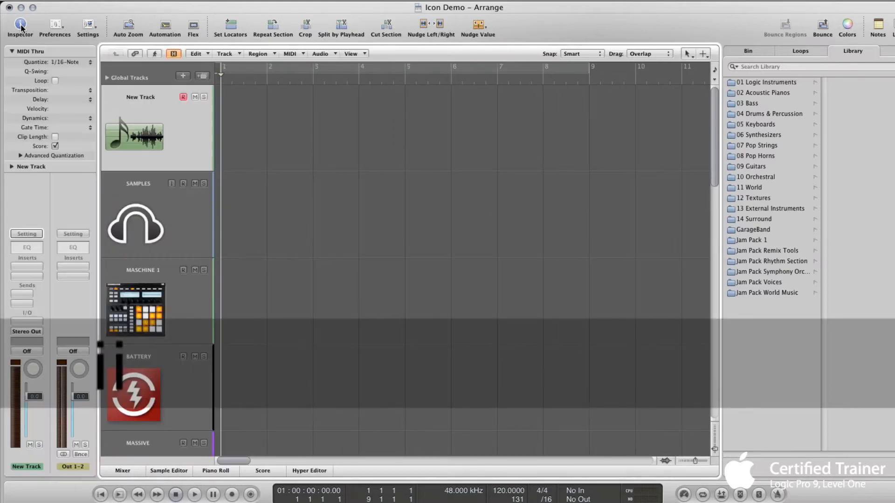
left_click(21, 26)
left_click(21, 26)
left_click(21, 26)
left_click(20, 25)
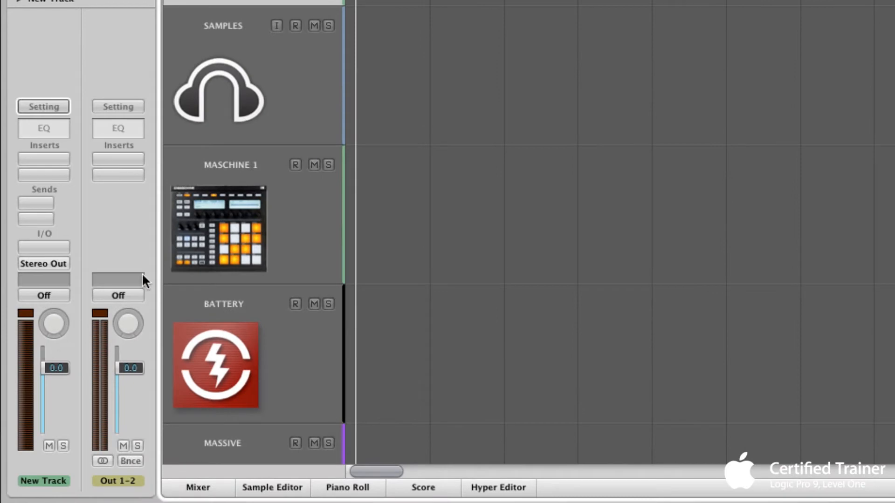
- Select the MASCHINE 1, SAMPLES and BATTERY tracks to view their channel strips
left_click(187, 240)
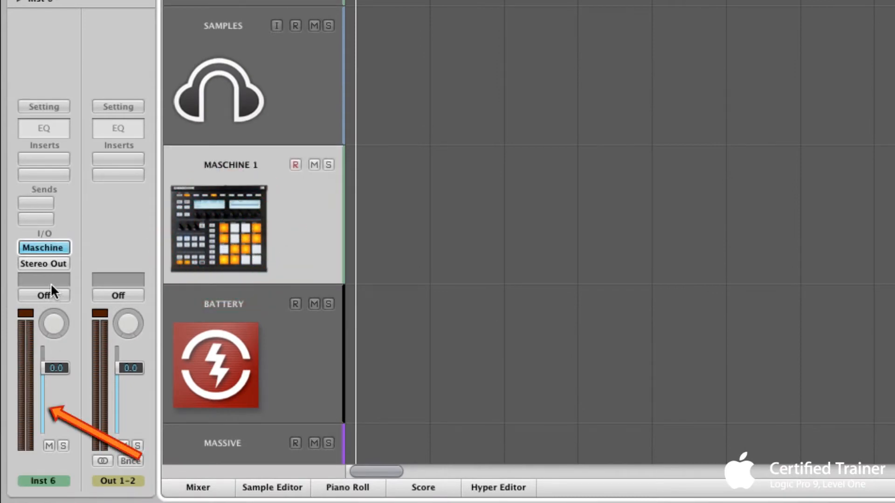
left_click(226, 124)
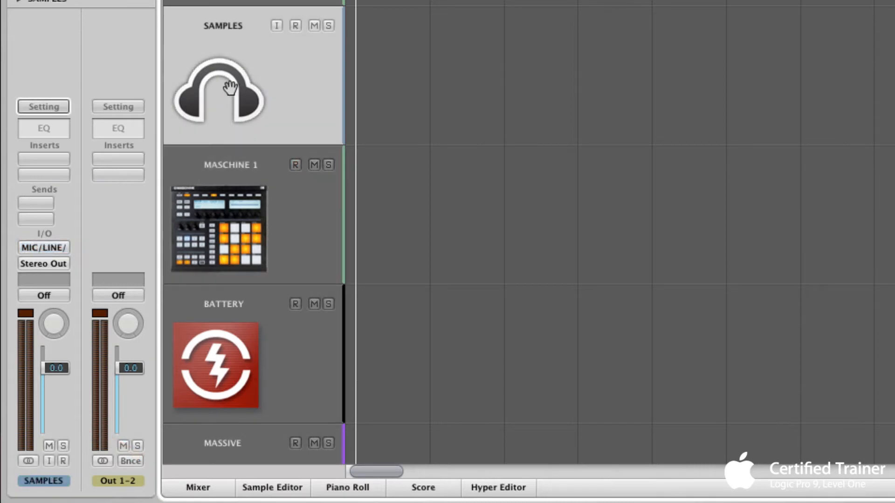
left_click(262, 362)
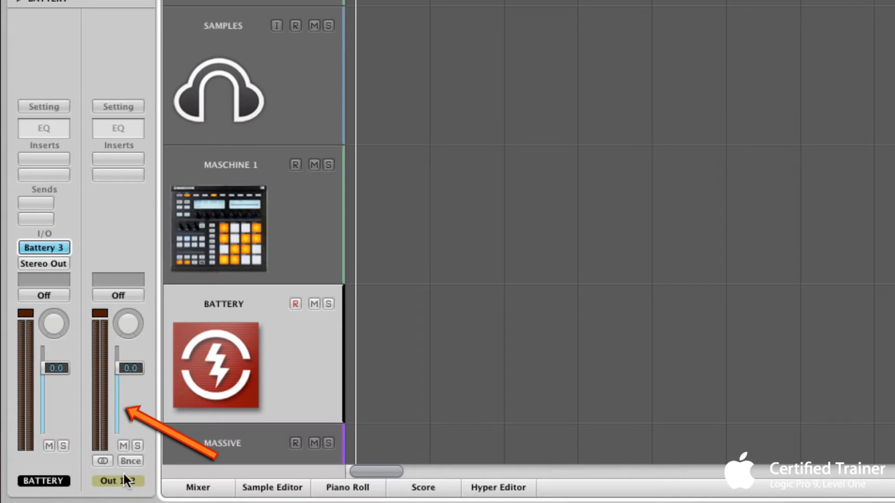
- Add a send to Bus 6 on the BATTERY track's channel strip
left_click_drag(36, 202, 135, 140)
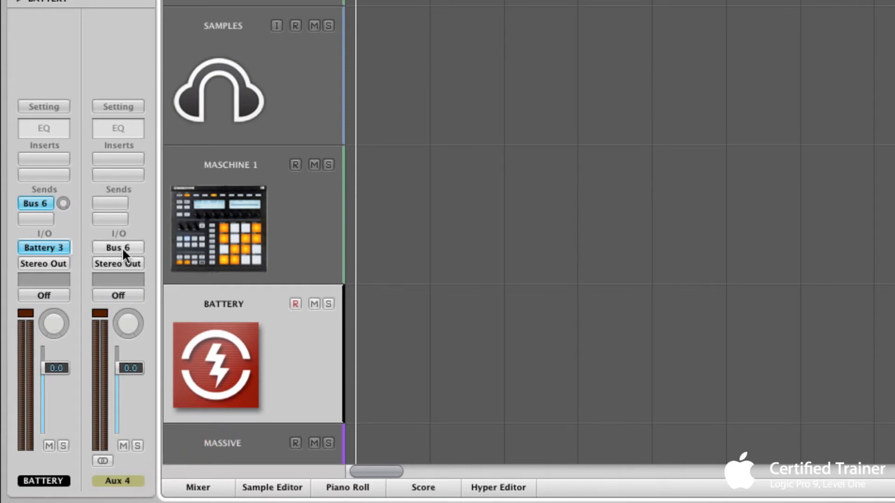
left_click(47, 264)
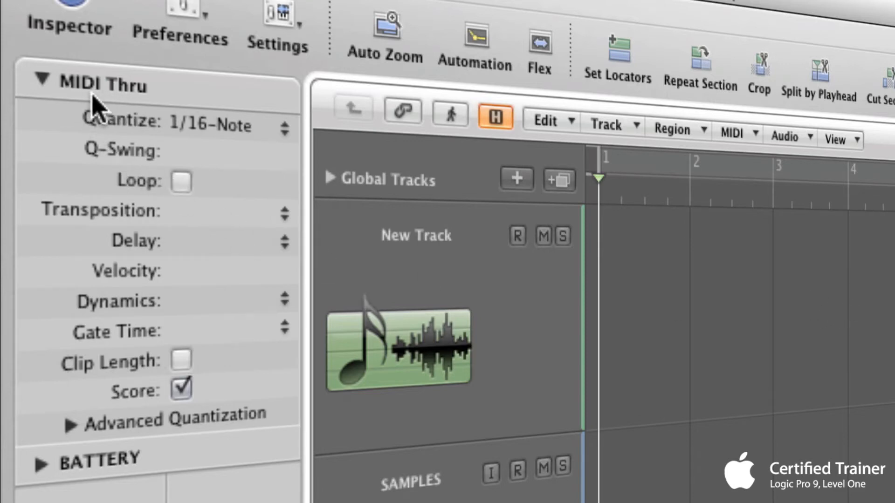
- Expand and collapse the Advanced Quantization parameters in the Inspector, then select New Track
left_click(116, 81)
left_click(71, 424)
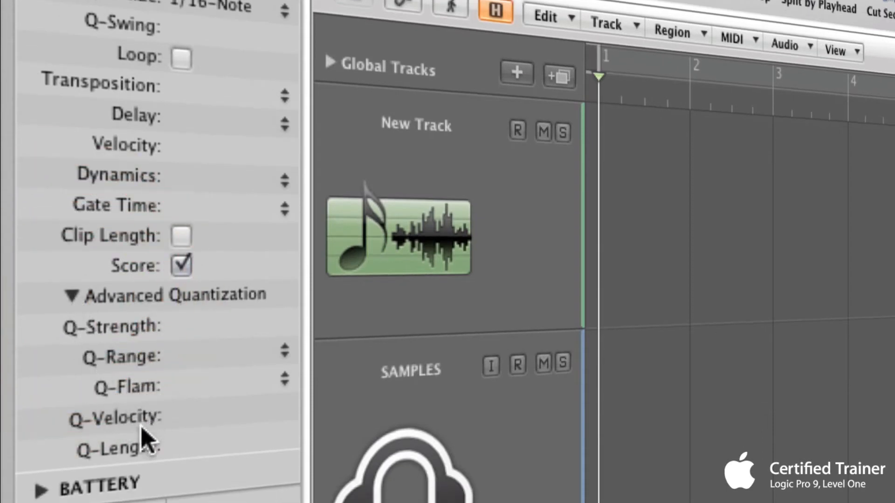
left_click(74, 302)
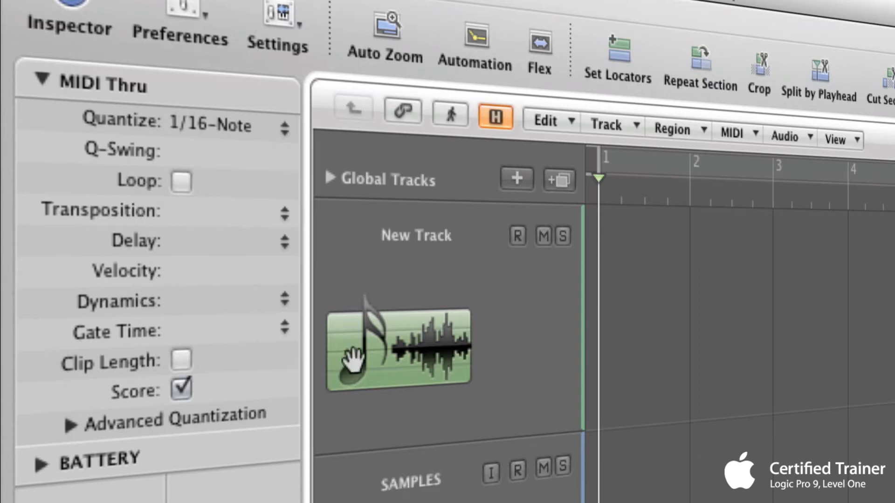
left_click(366, 354)
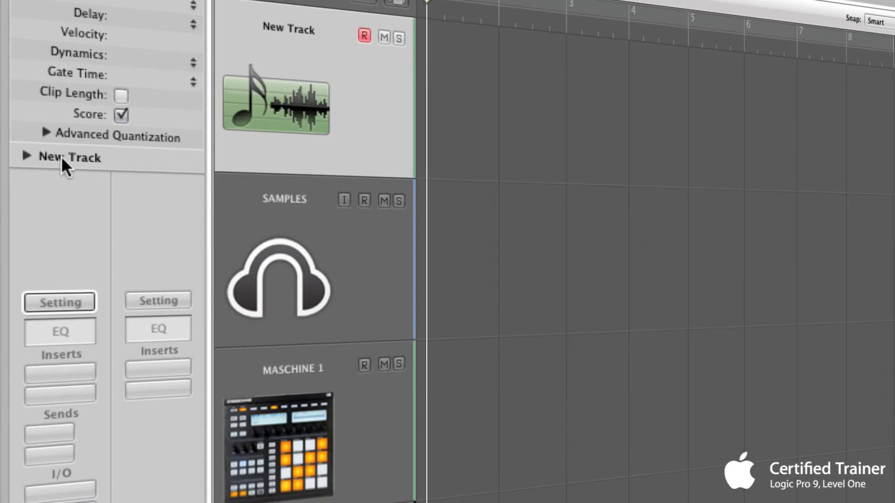
- Expand the track parameter section in the Inspector and select SAMPLES and MASCHINE 1 to view their icon settings
left_click(22, 153)
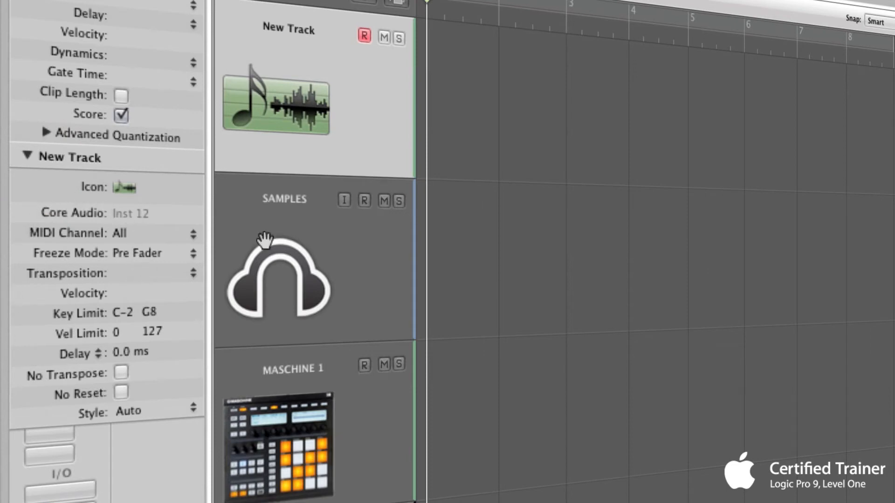
left_click(282, 256)
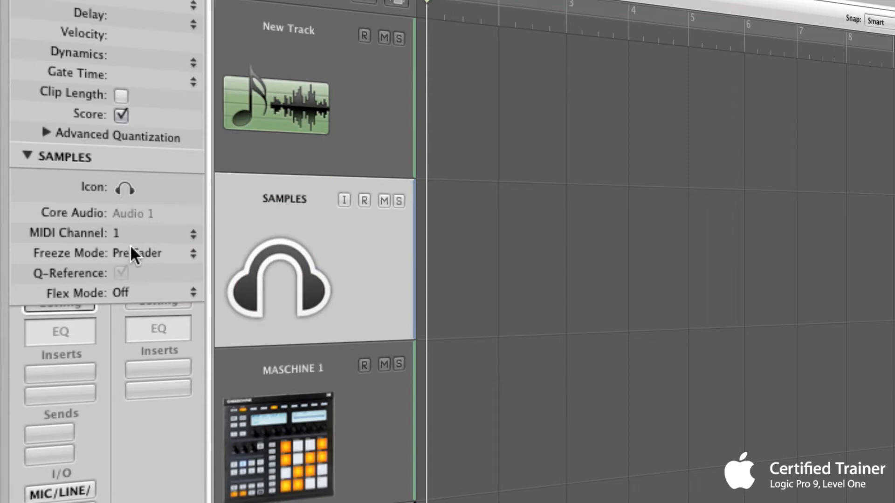
left_click(292, 383)
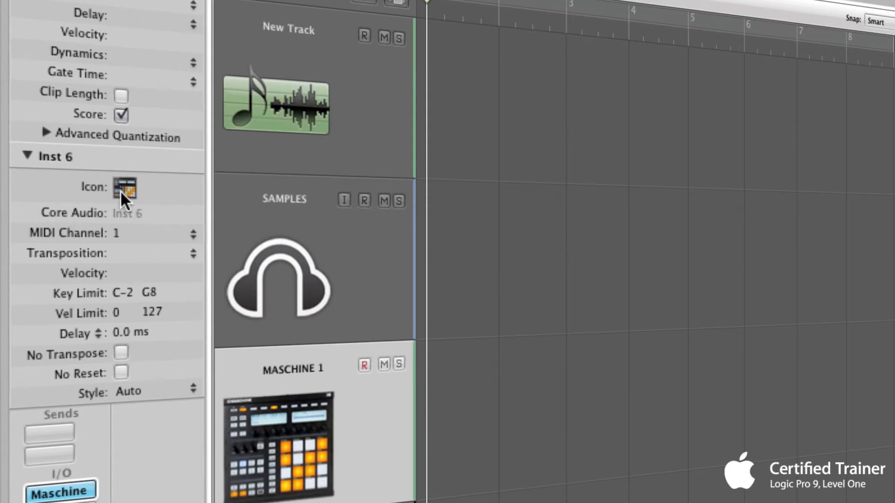
- Select New Track and change its track icon to the elephant from the icon palette
left_click(286, 280)
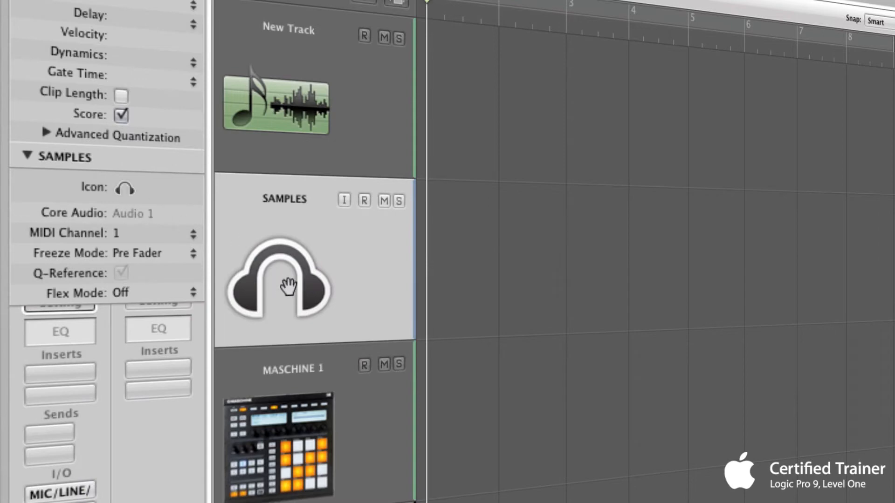
left_click(292, 125)
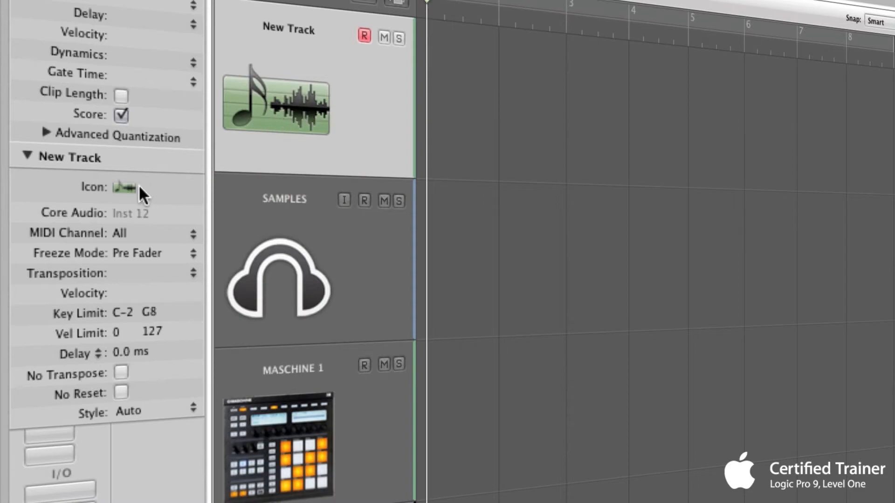
left_click(120, 188)
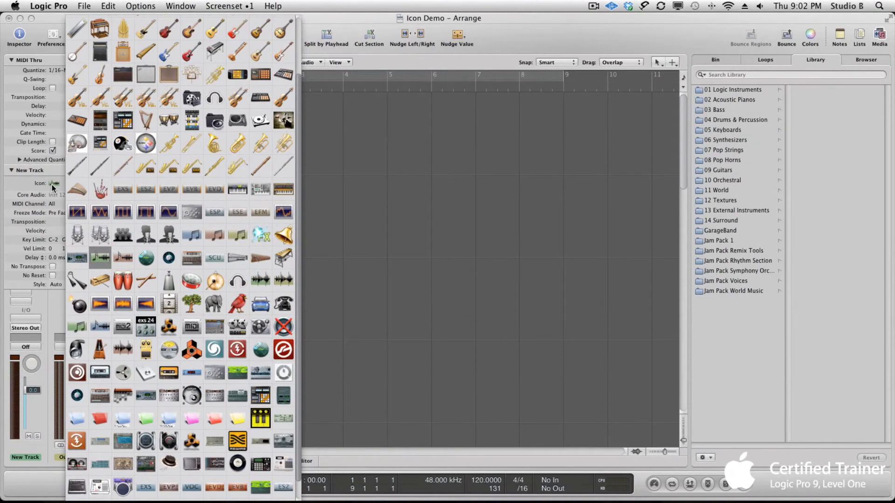
scroll(203, 226, "up", 3)
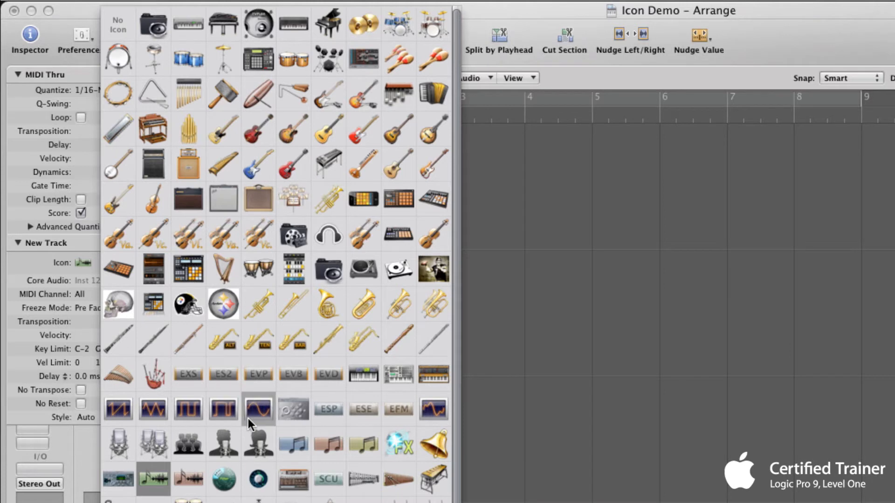
scroll(248, 419, "down", 3)
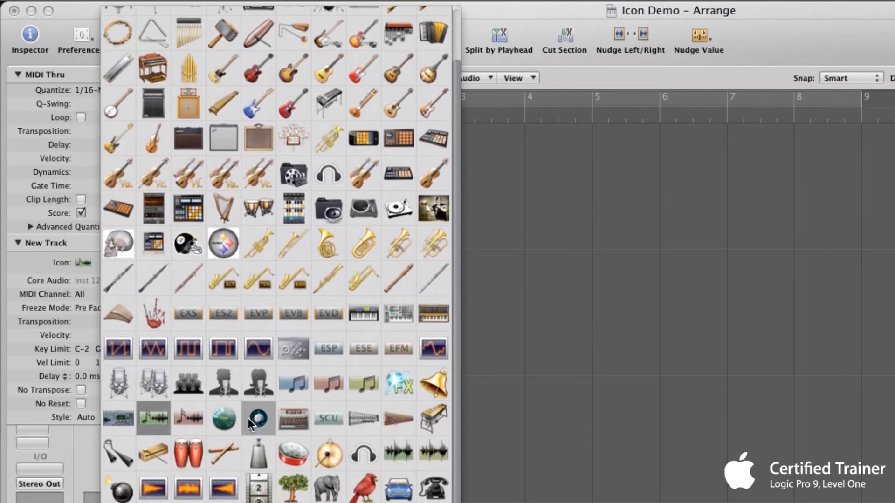
scroll(248, 419, "down", 3)
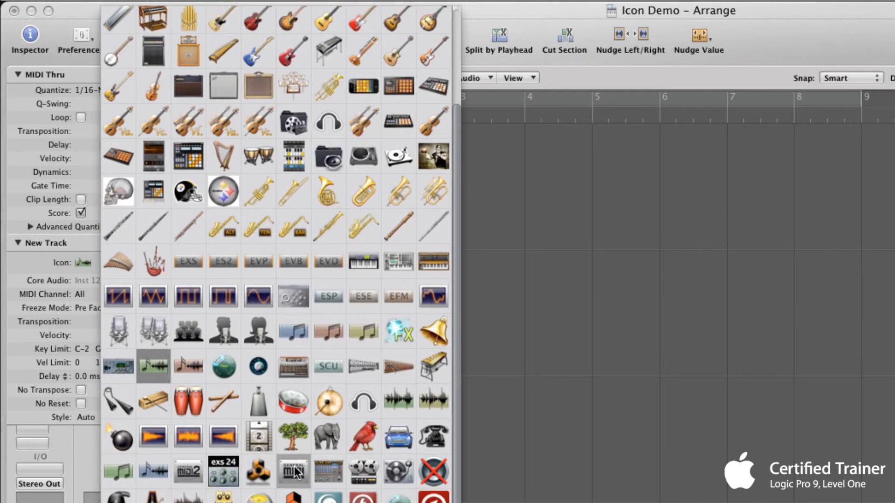
left_click(336, 432)
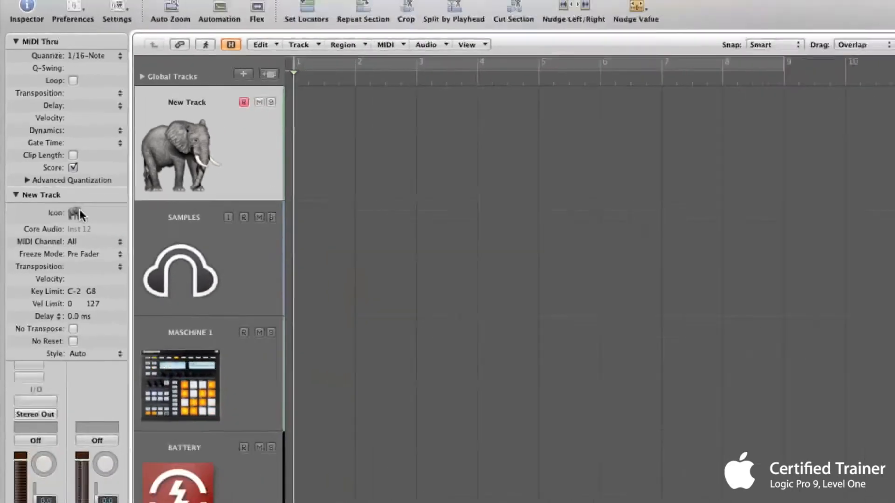
- Change New Track's icon to the vinyl record, then restore its original music-note waveform icon
left_click(99, 248)
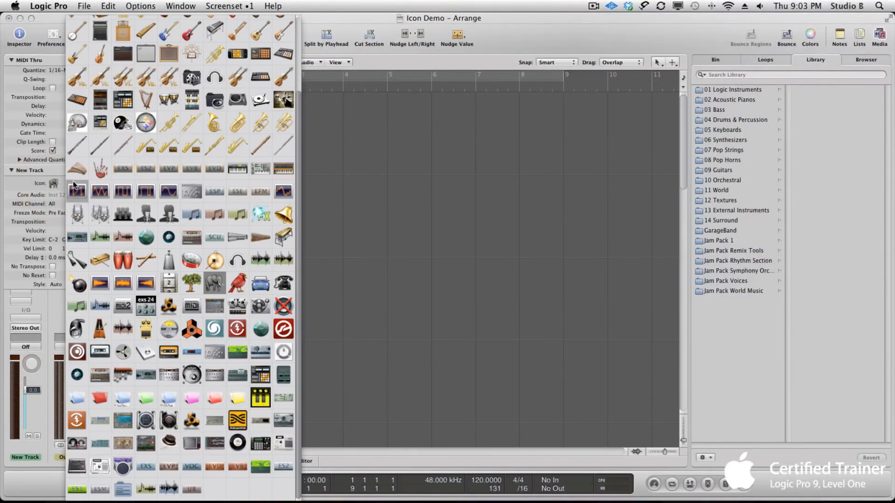
left_click(234, 444)
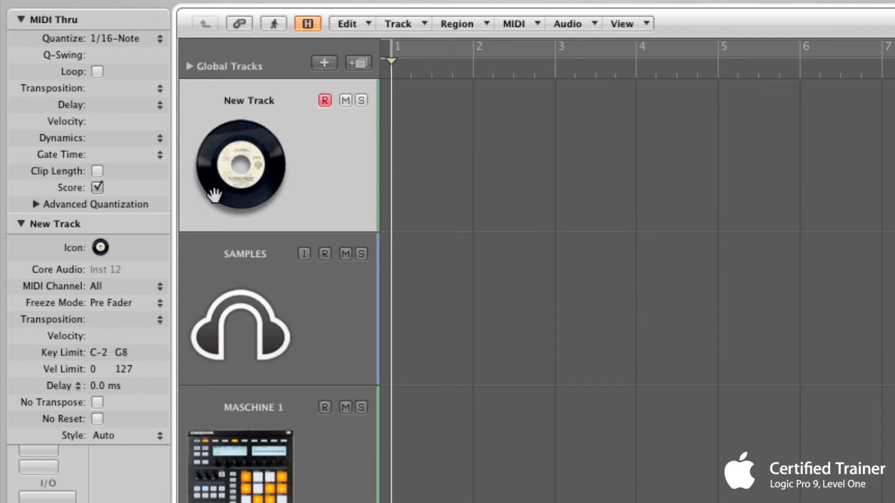
left_click(101, 247)
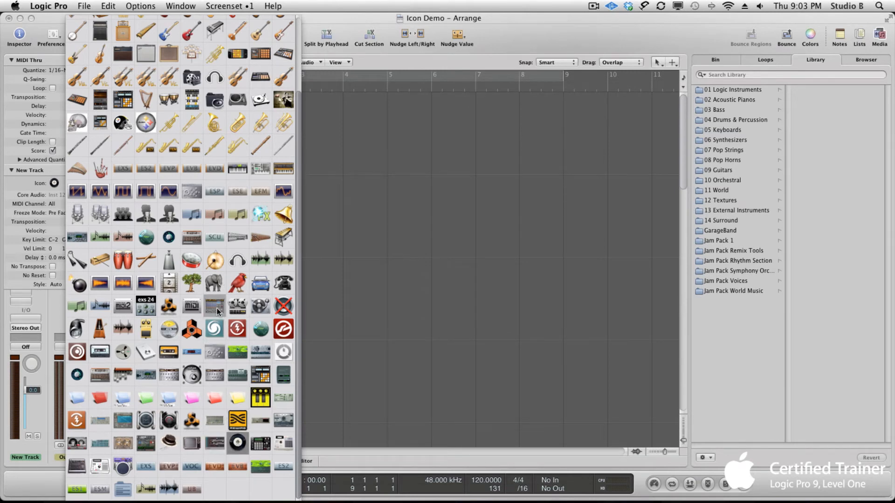
scroll(119, 129, "up", 2)
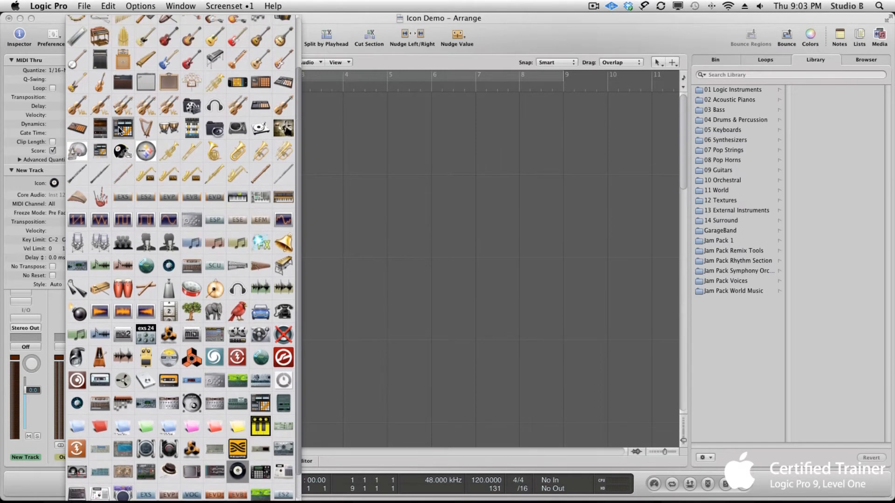
left_click(104, 268)
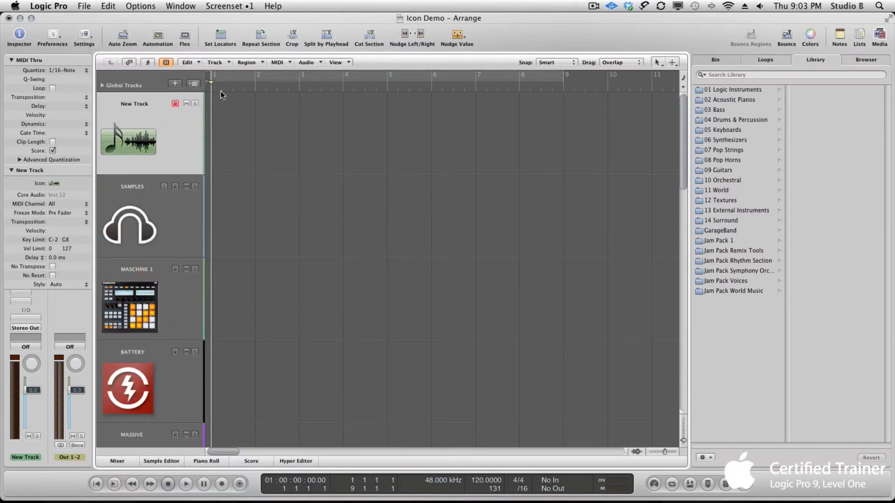
- Switch to Finder and open the ~/Library/Application Support/Logic/images/Icons folder
key("super+Tab")
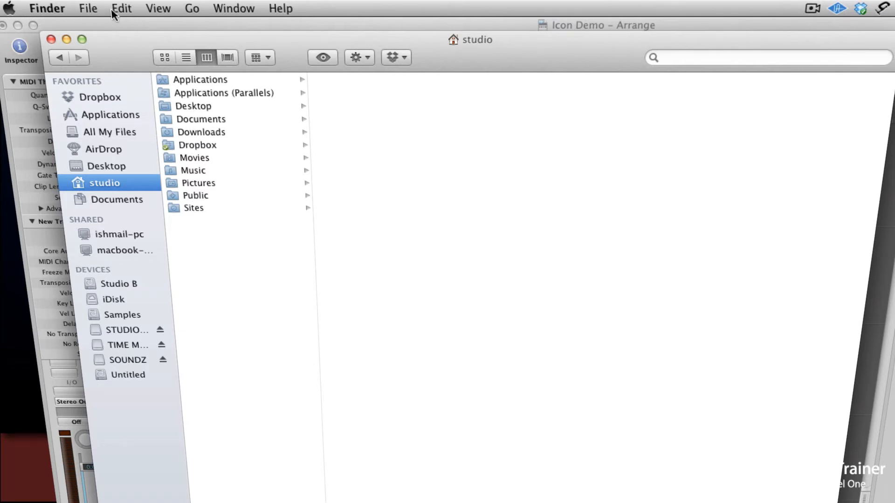
left_click(192, 8)
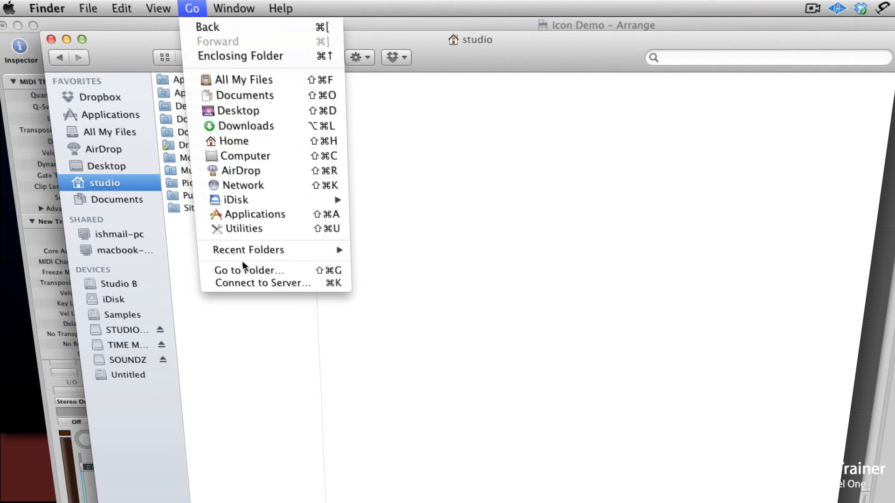
left_click(259, 271)
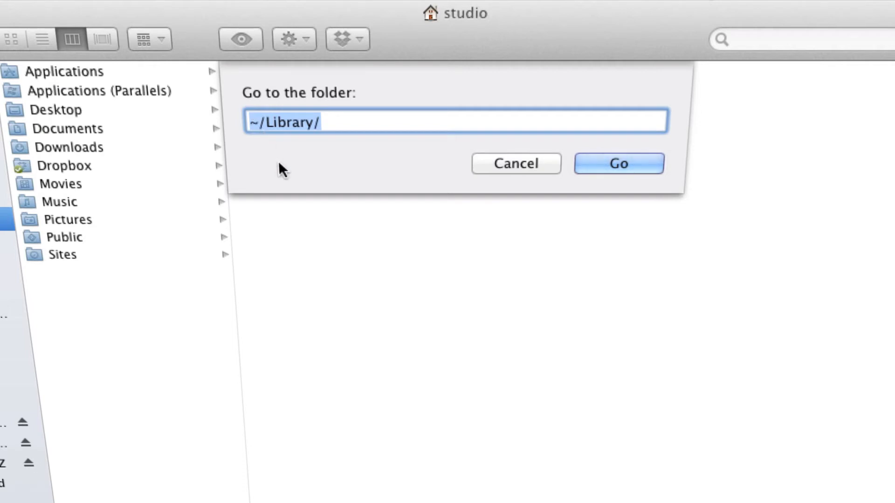
left_click(616, 165)
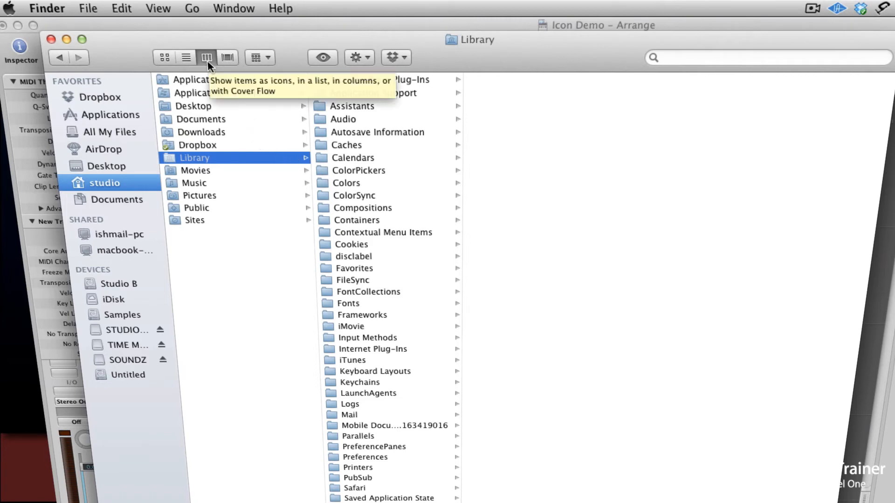
left_click(200, 159)
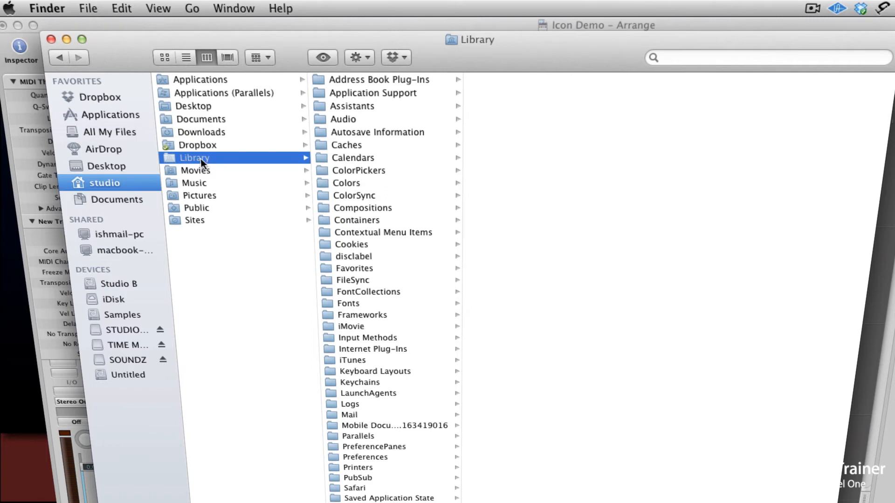
left_click(354, 91)
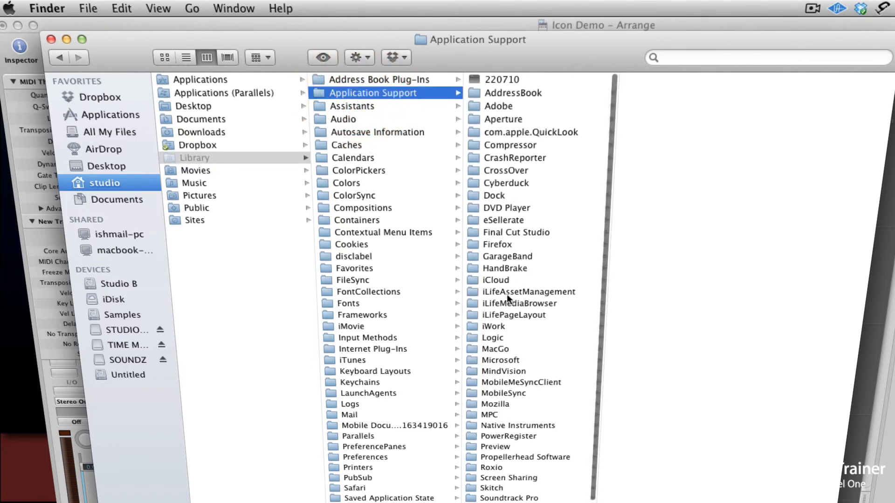
left_click(502, 337)
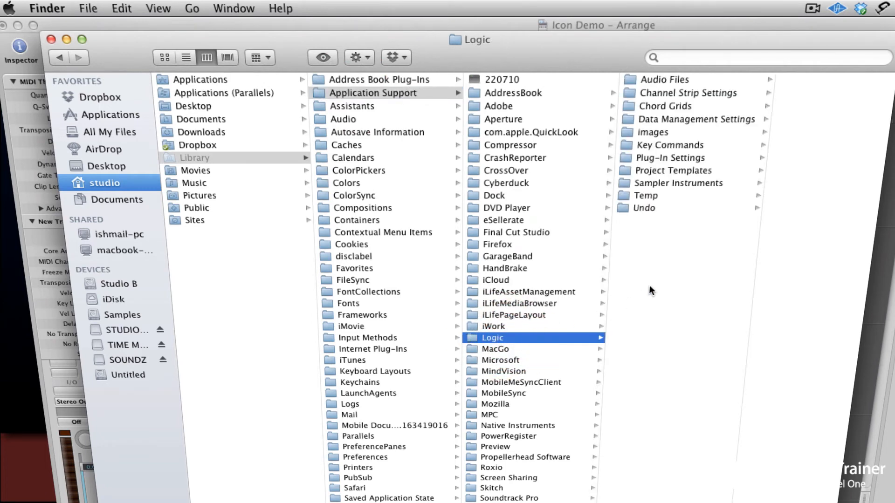
left_click(662, 133)
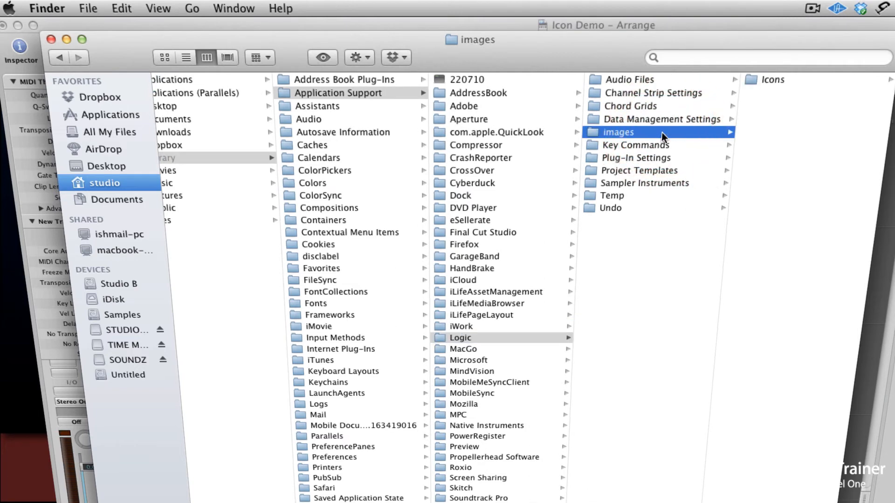
left_click(760, 80)
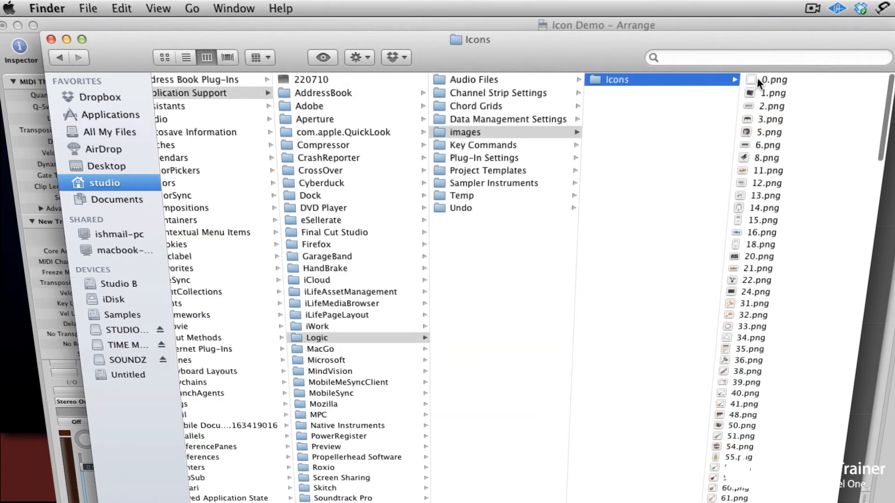
- Browse the icon PNG files in the Icons folder using Cover Flow view
scroll(787, 160, "down", 5)
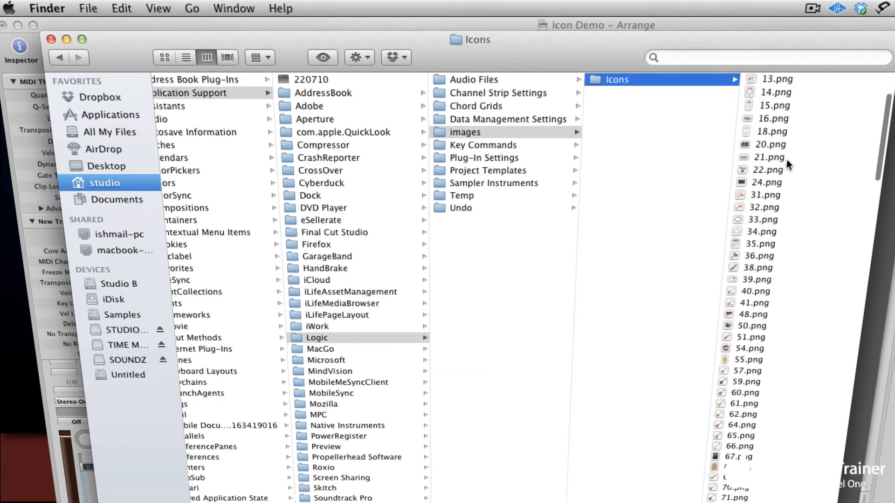
scroll(787, 159, "up", 5)
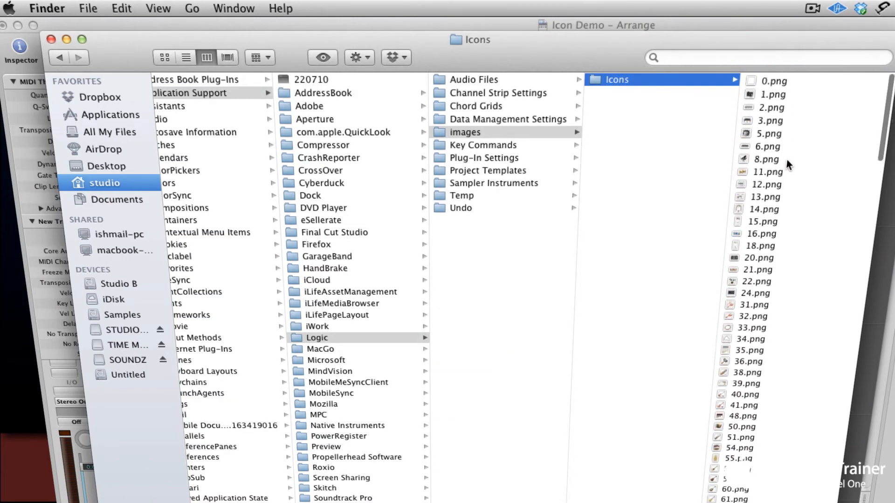
left_click(228, 58)
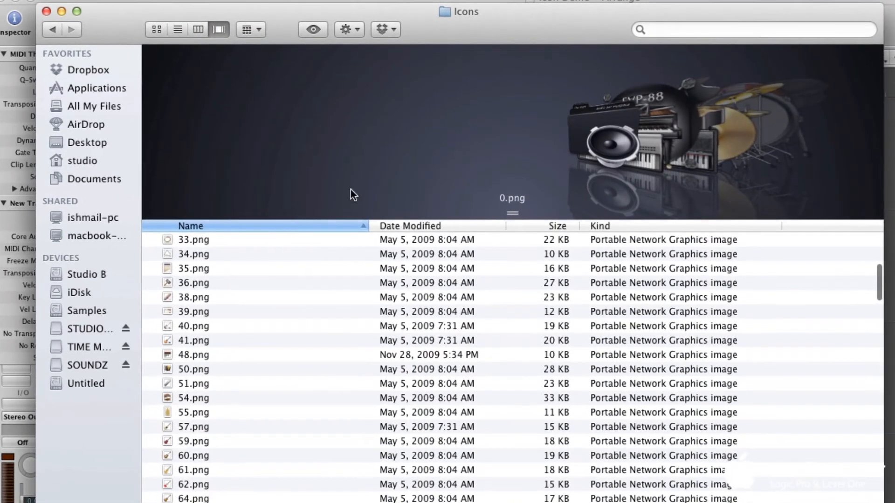
scroll(410, 170, "down", 16)
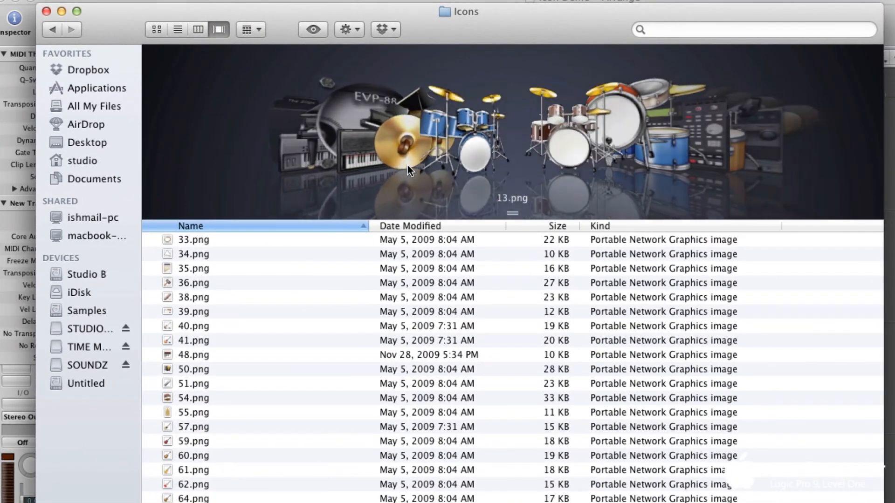
scroll(408, 165, "down", 8)
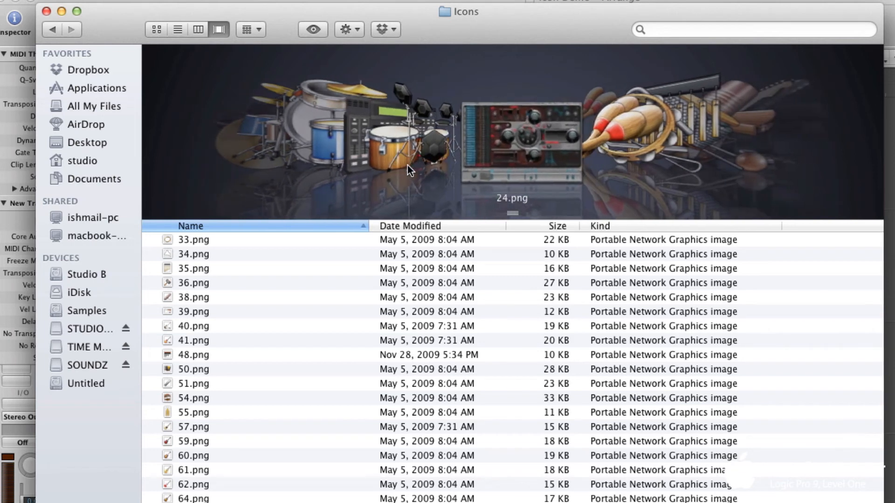
scroll(408, 165, "down", 7)
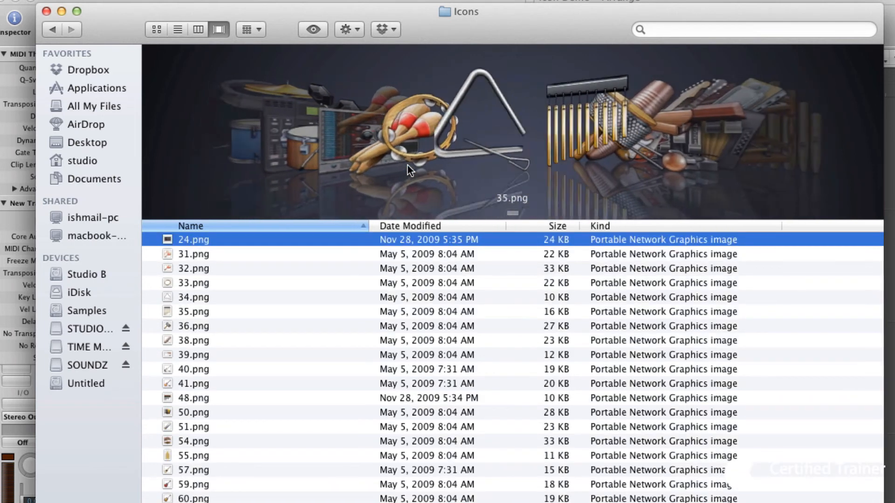
scroll(408, 165, "down", 4)
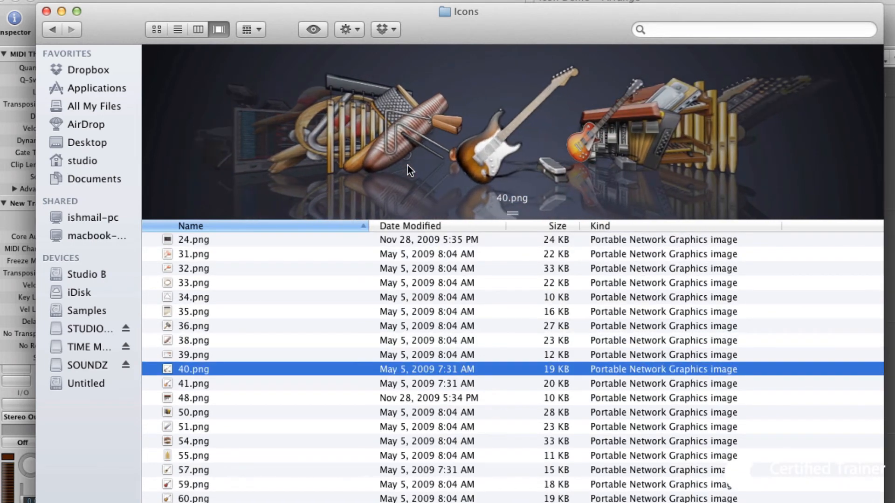
scroll(408, 165, "down", 7)
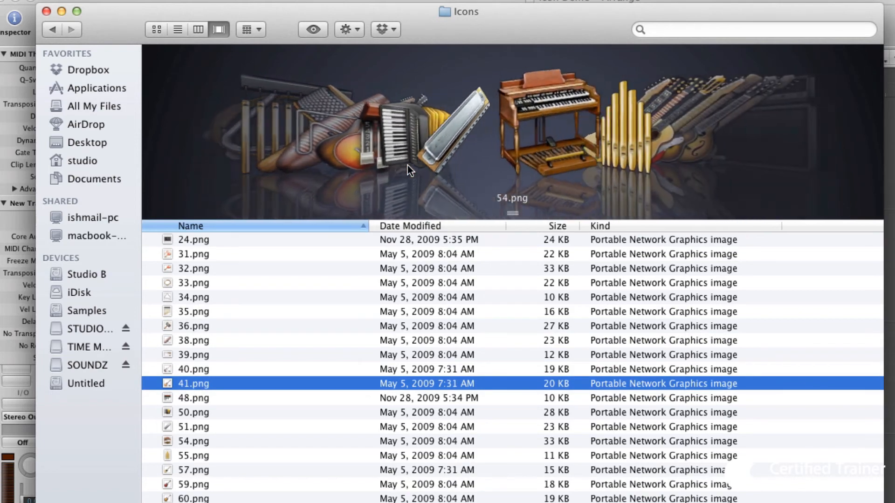
scroll(407, 165, "down", 8)
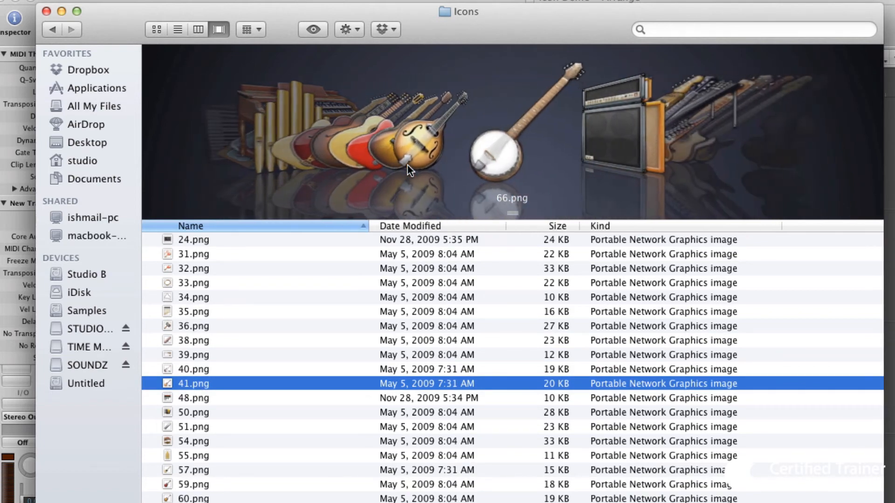
scroll(407, 165, "down", 8)
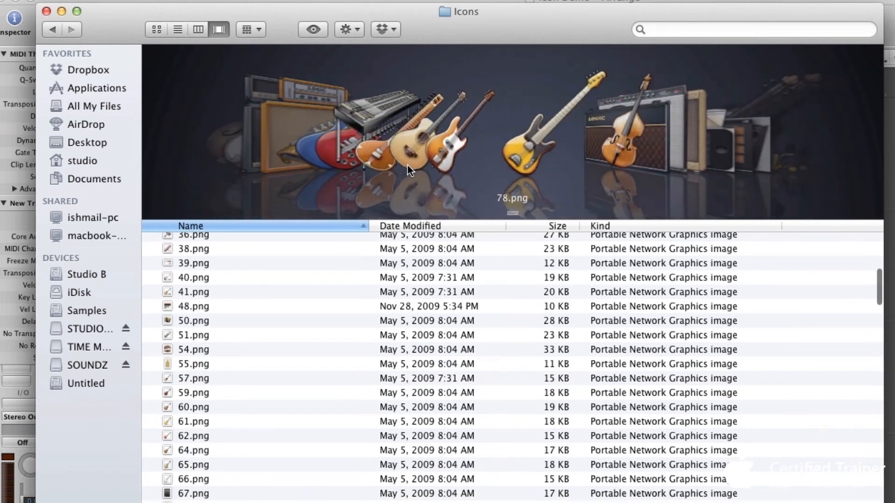
scroll(407, 165, "down", 6)
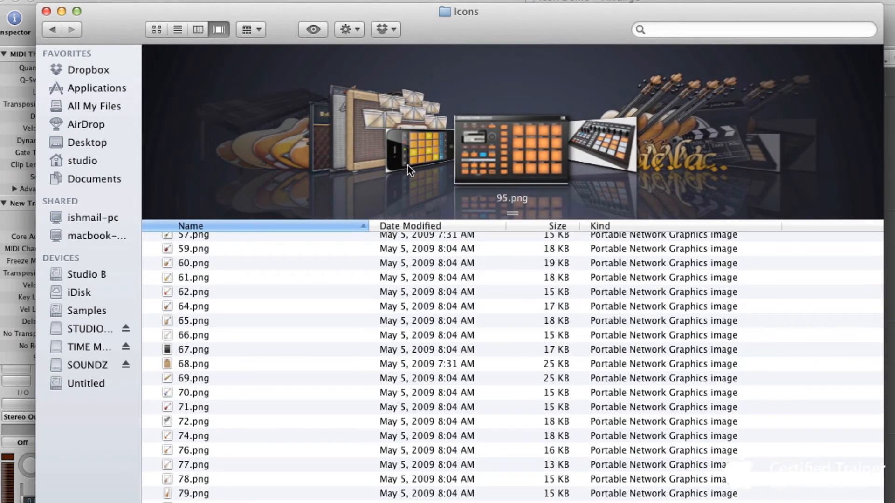
scroll(408, 165, "down", 6)
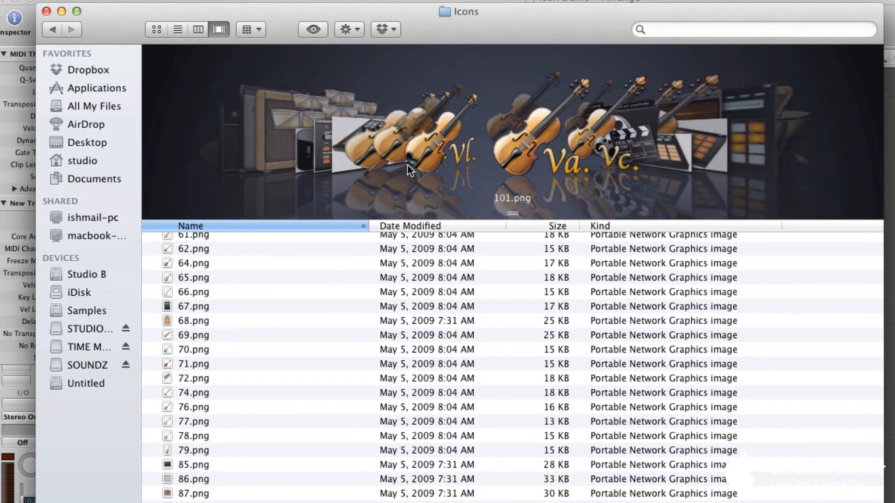
scroll(408, 165, "down", 3)
scroll(408, 165, "up", 3)
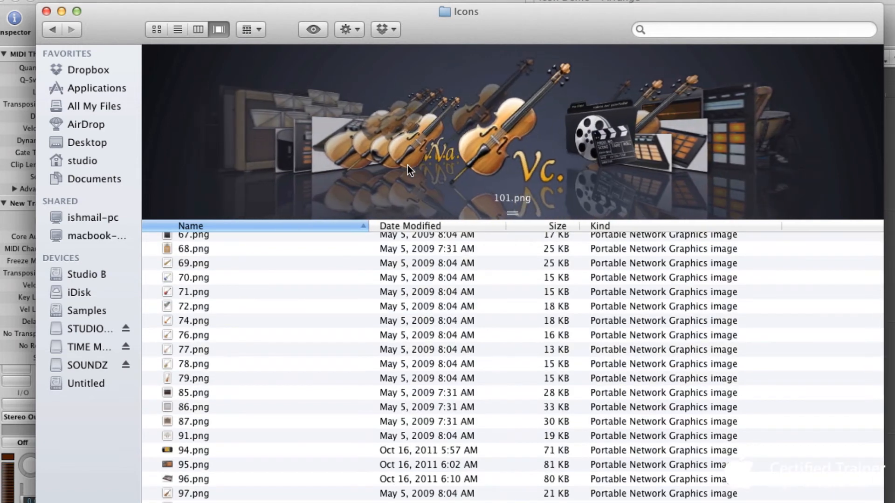
scroll(407, 165, "down", 1)
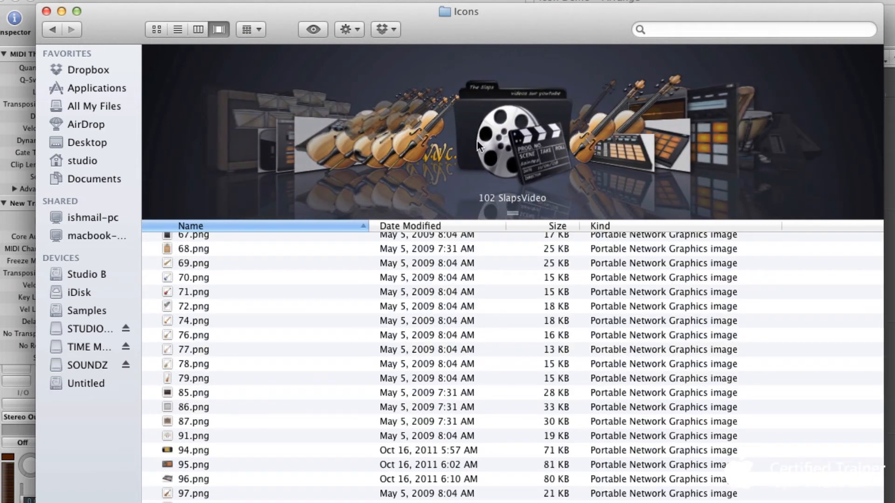
- Continue flipping through the icon images in Cover Flow, moving through the list up to 145.png
scroll(524, 152, "down", 8)
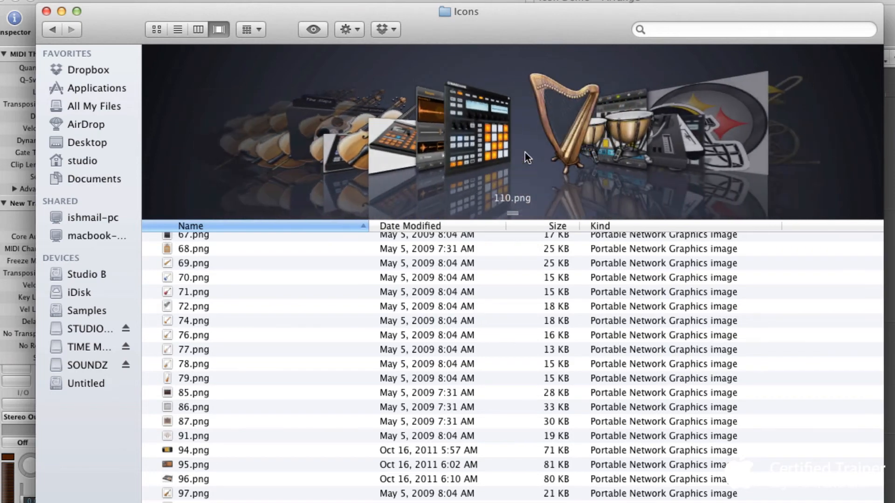
scroll(525, 152, "down", 4)
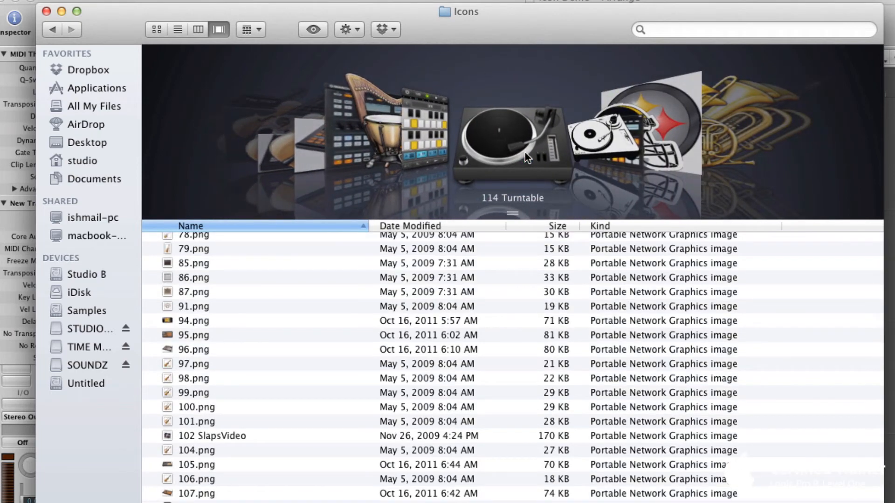
scroll(525, 153, "down", 1)
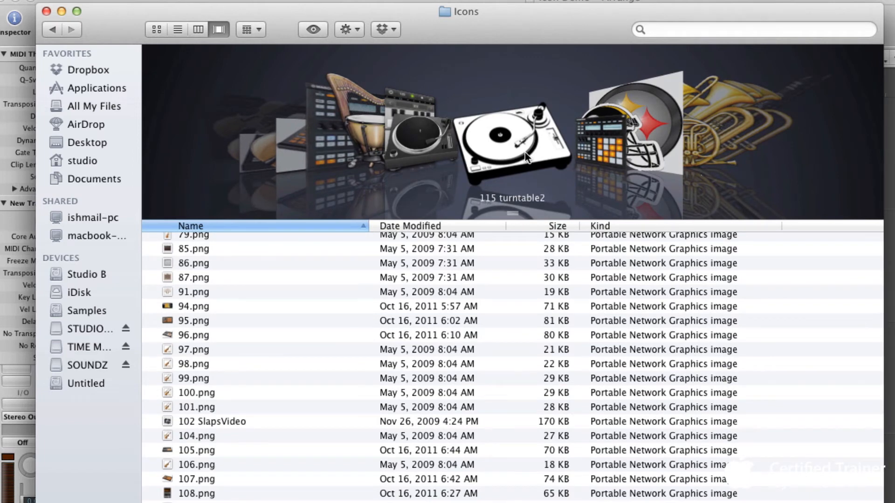
scroll(525, 153, "down", 5)
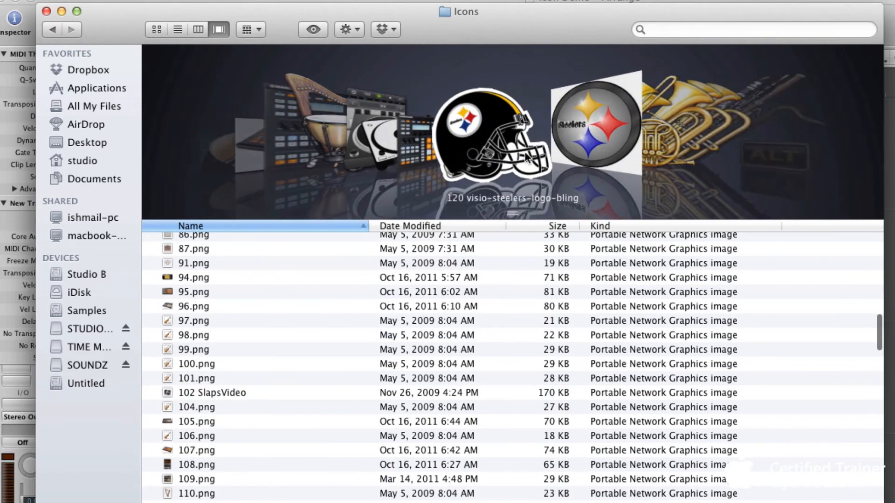
scroll(525, 153, "down", 10)
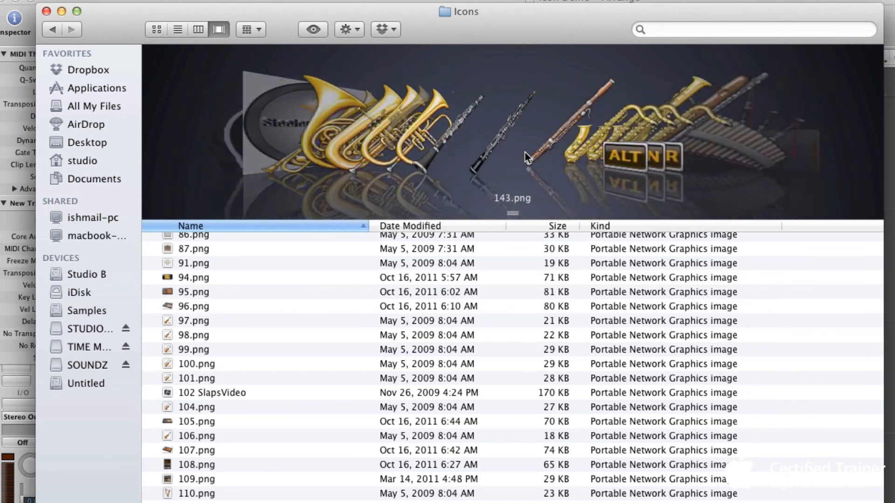
scroll(525, 152, "down", 15)
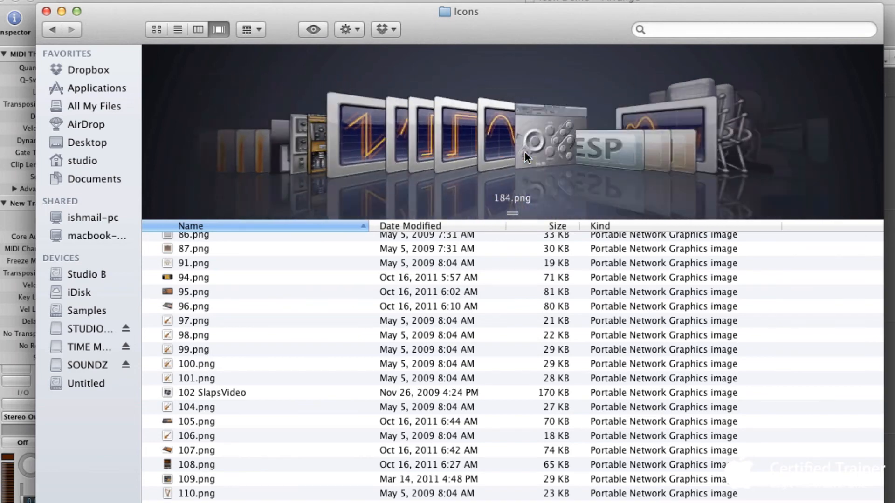
scroll(525, 152, "down", 15)
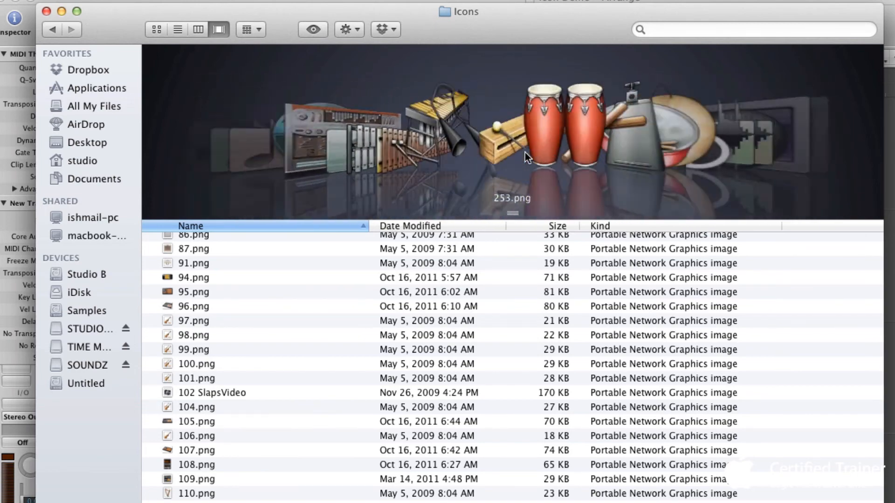
scroll(525, 153, "down", 8)
scroll(525, 153, "up", 6)
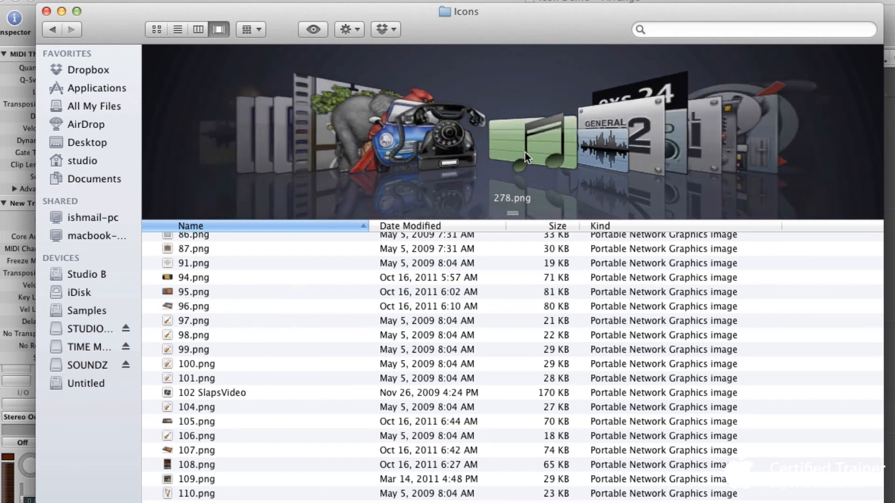
scroll(525, 153, "down", 3)
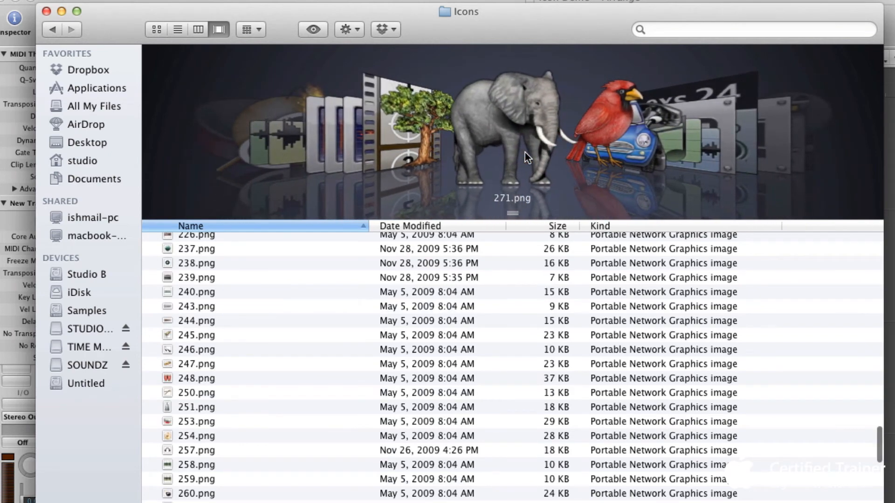
scroll(525, 153, "down", 4)
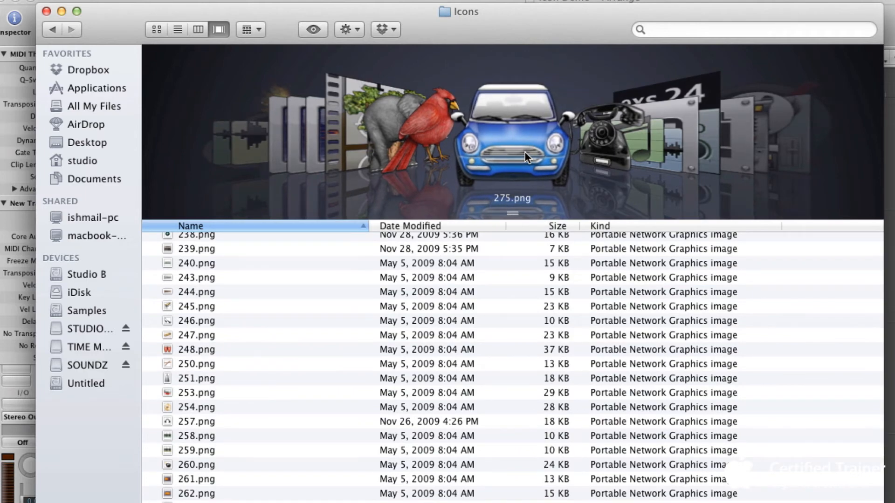
scroll(525, 154, "down", 5)
scroll(526, 157, "down", 20)
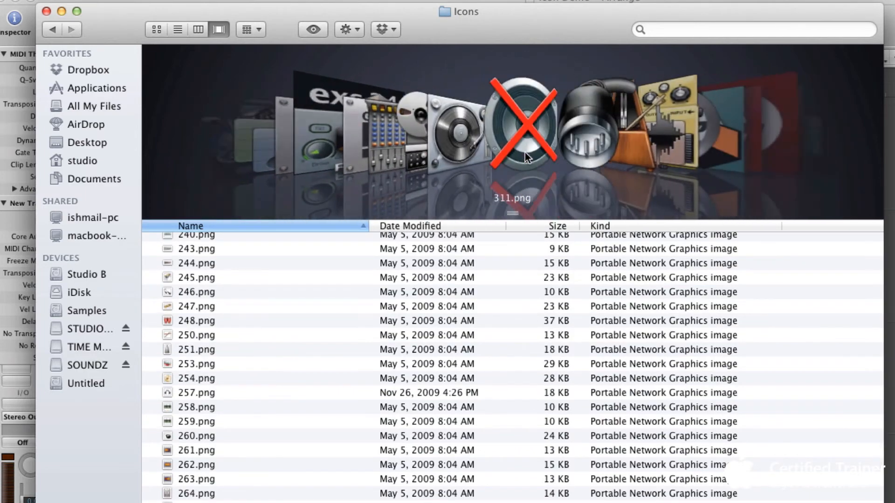
scroll(525, 152, "up", 20)
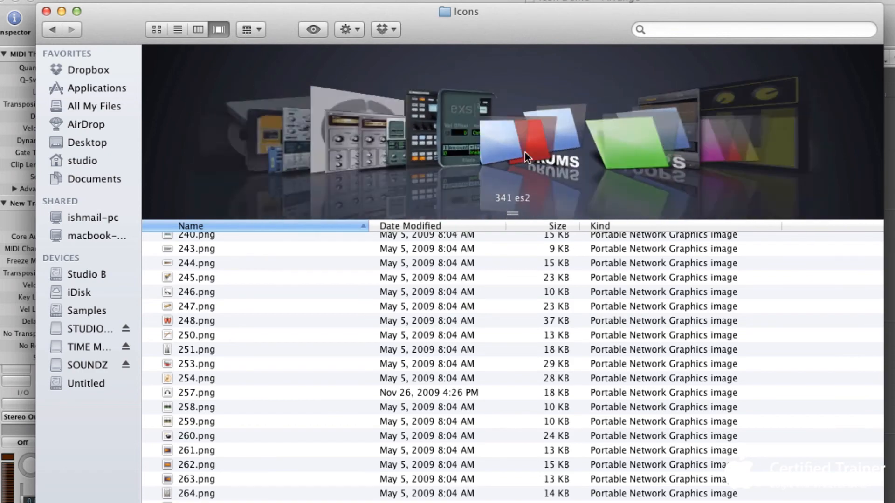
scroll(525, 152, "down", 10)
scroll(525, 152, "up", 15)
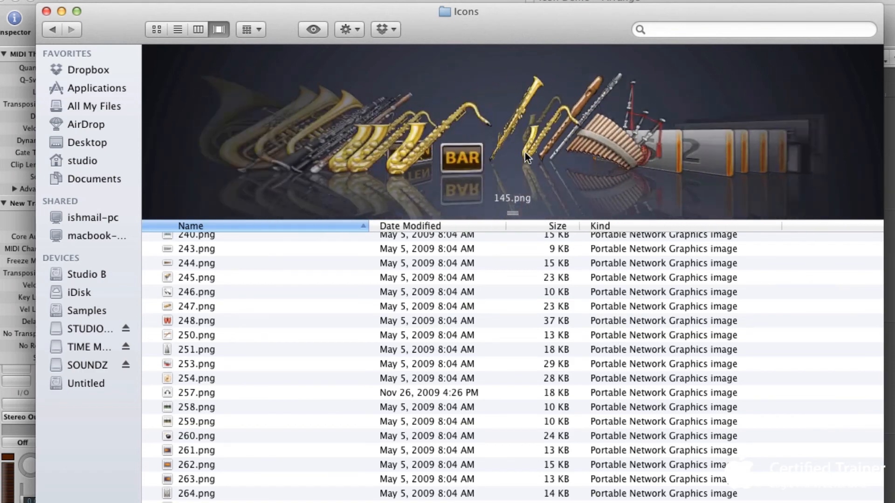
scroll(525, 152, "down", 3)
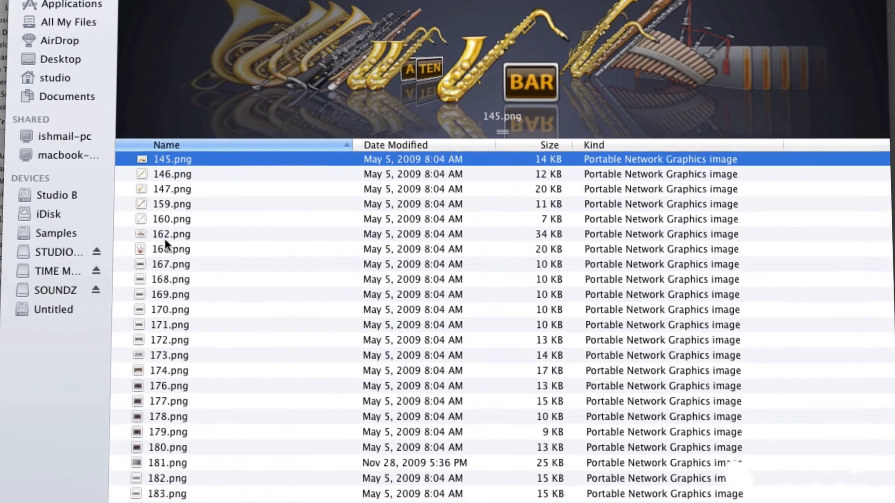
- Scroll through the Icons folder's file list to review the icon file names from top to bottom
scroll(192, 316, "up", 8)
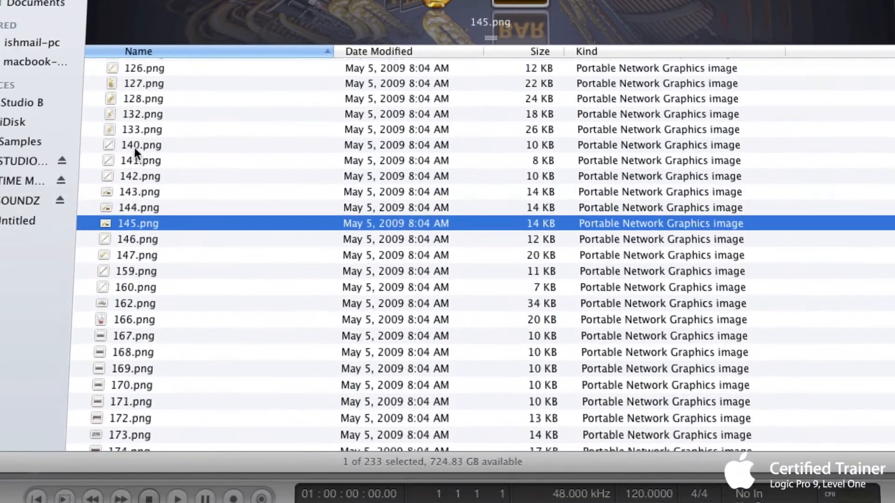
scroll(134, 147, "up", 15)
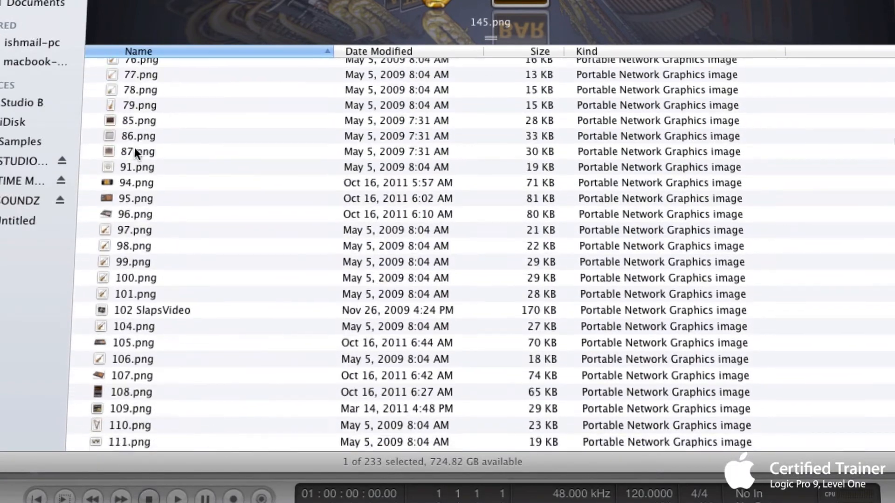
scroll(134, 148, "up", 10)
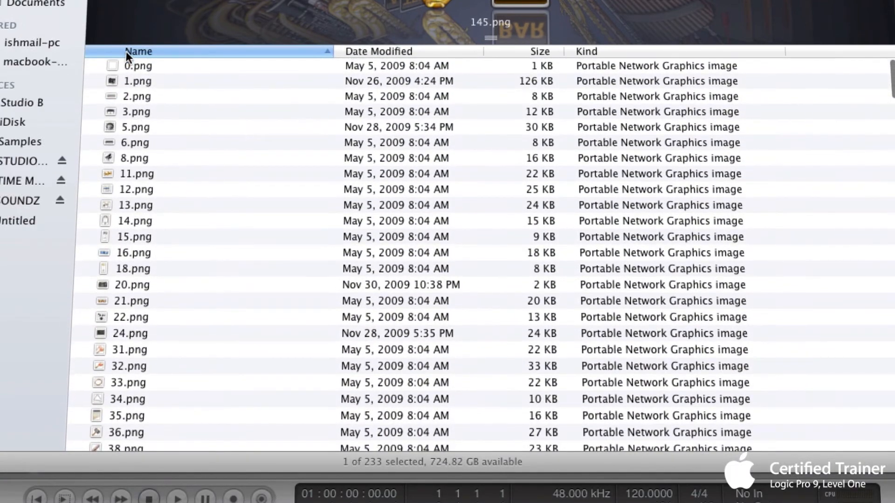
scroll(127, 115, "down", 8)
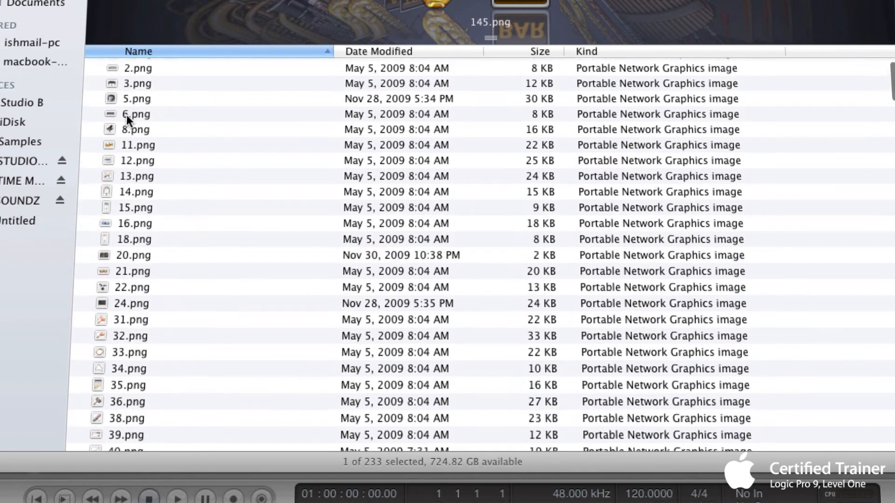
scroll(127, 117, "down", 20)
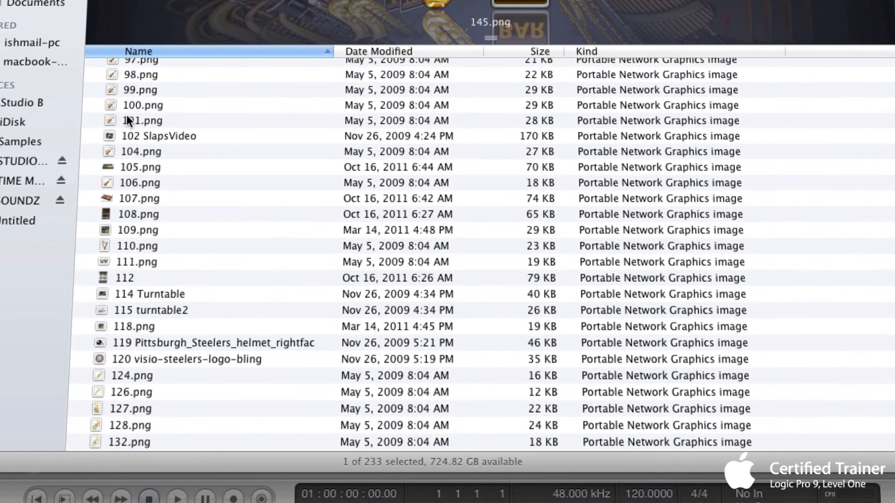
scroll(127, 114, "down", 12)
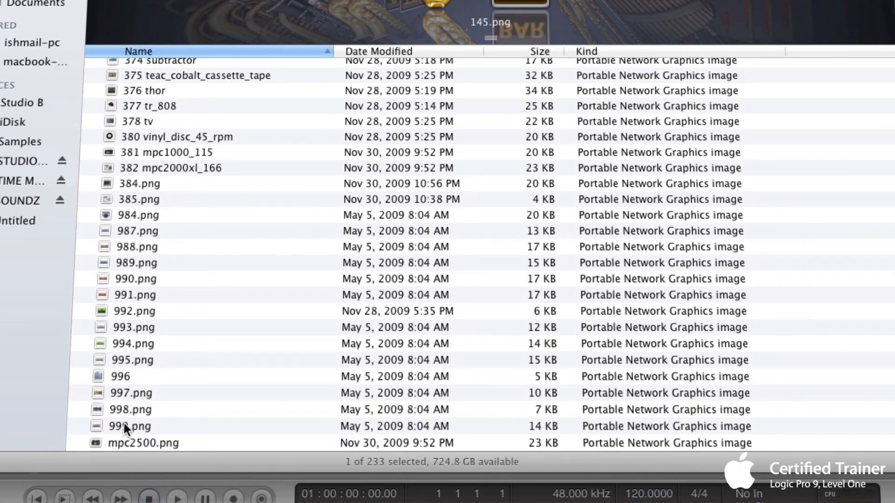
scroll(140, 328, "up", 12)
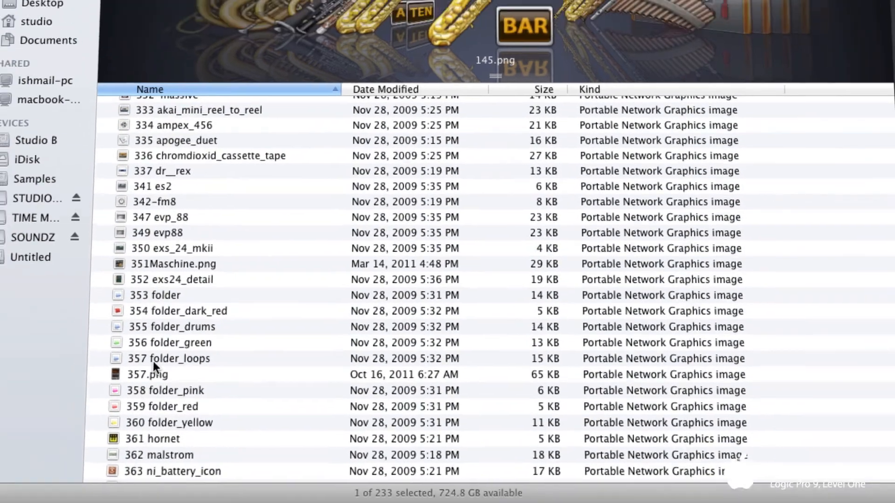
scroll(153, 362, "up", 15)
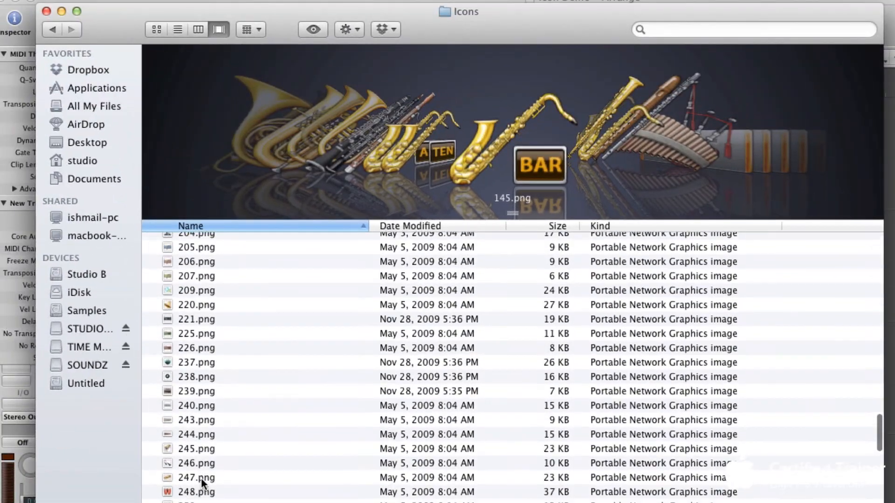
scroll(201, 480, "up", 3)
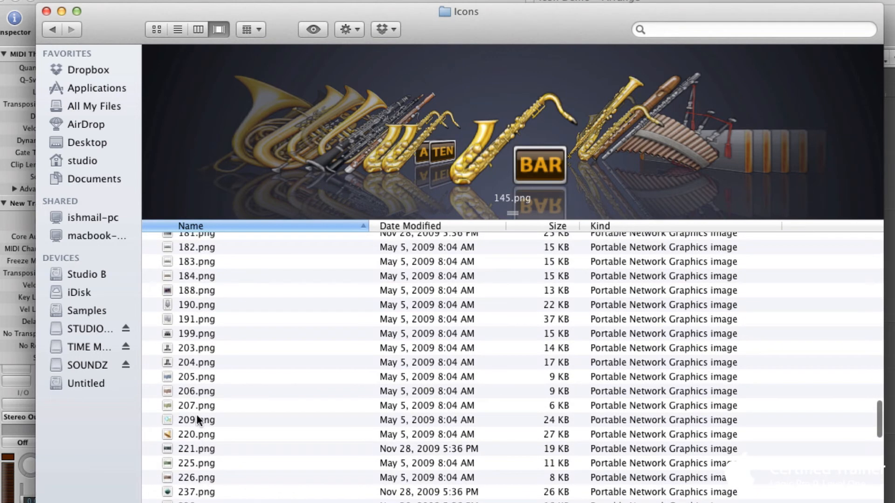
scroll(194, 407, "up", 3)
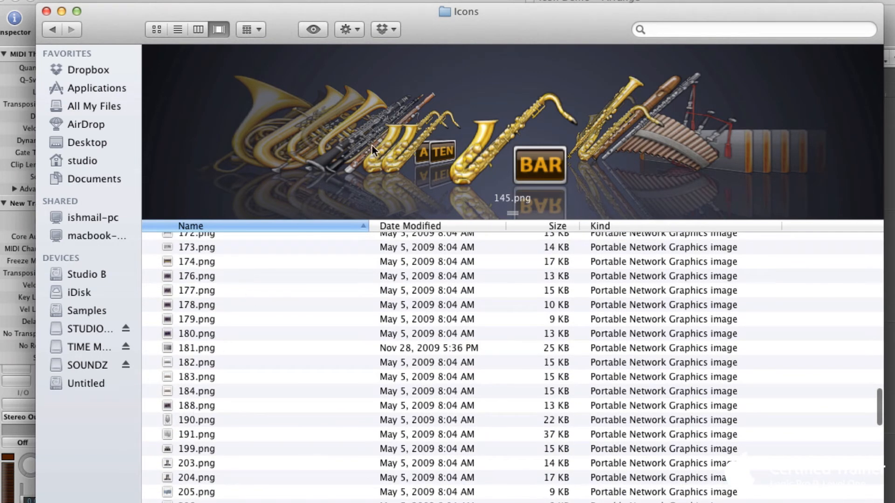
scroll(539, 170, "up", 10)
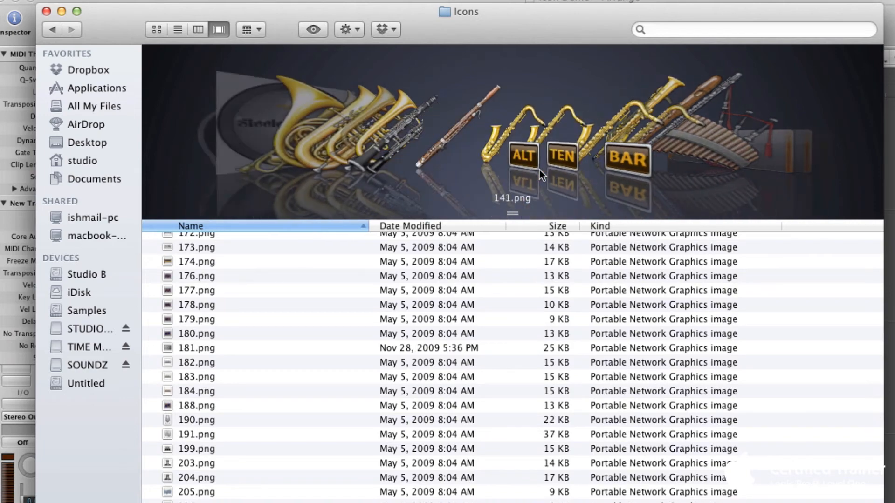
scroll(539, 169, "left", 5)
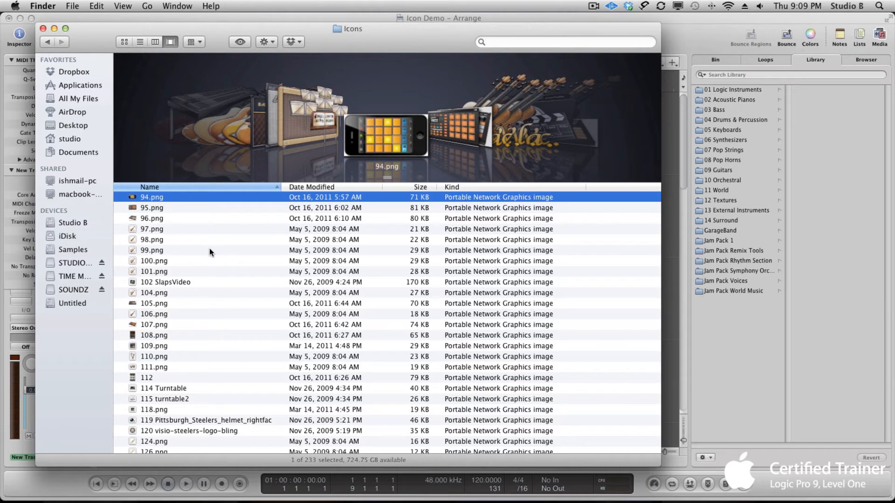
- Switch to Safari and search Google for mpc renaissance
key("super+Tab")
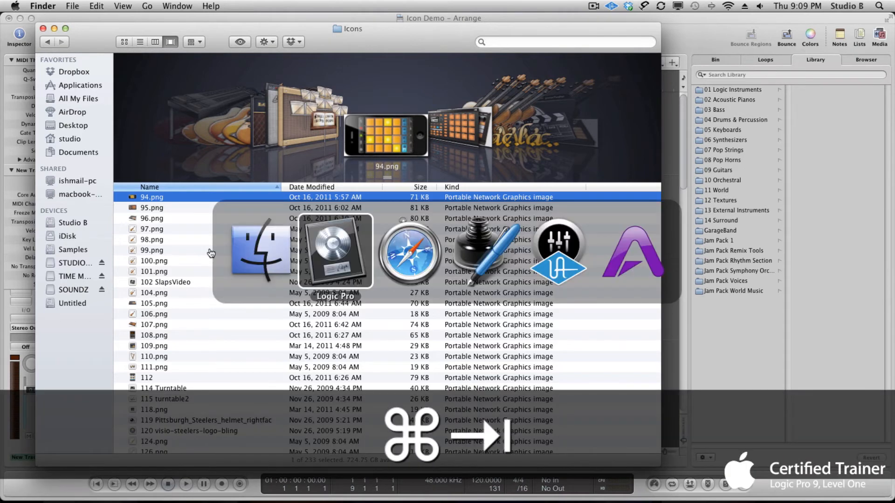
key("super+Tab")
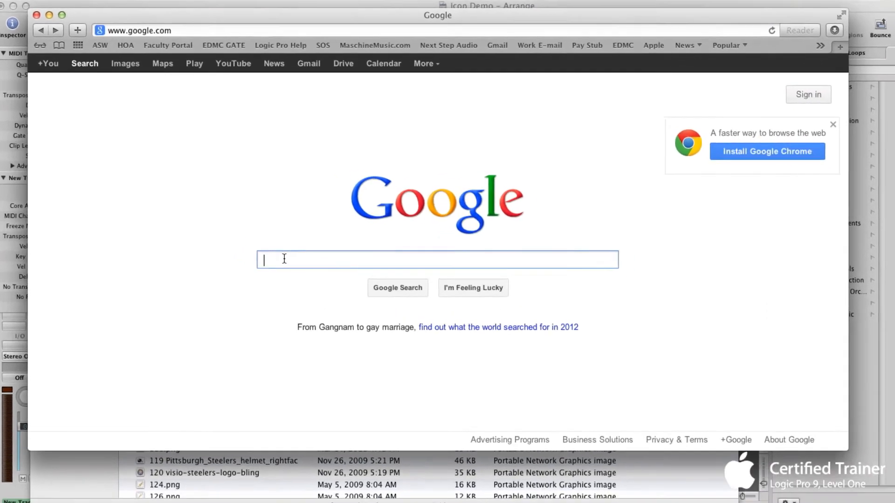
type("MP")
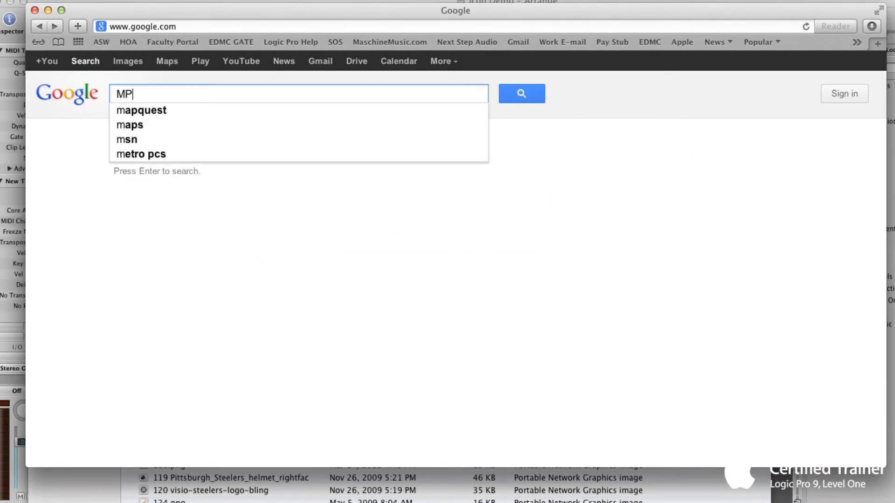
type("C")
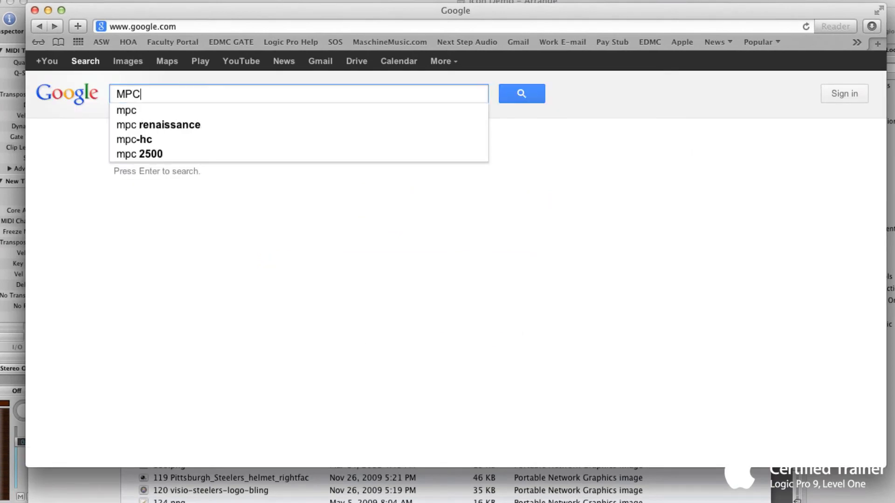
left_click(184, 123)
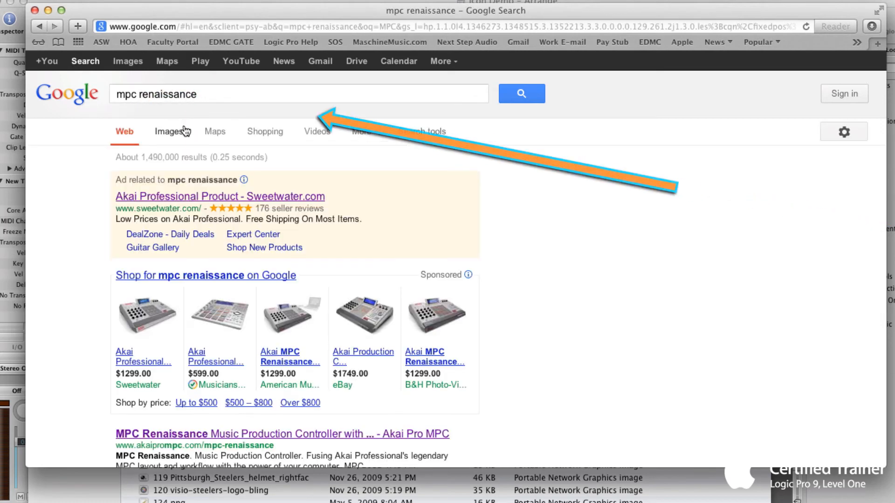
- Switch the search to image results and scroll through the MPC Renaissance pictures
left_click(125, 65)
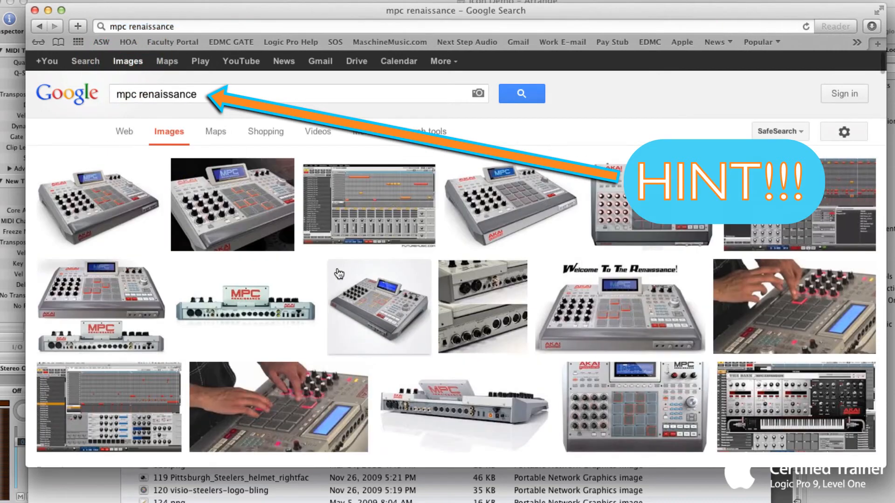
mouse_move(397, 279)
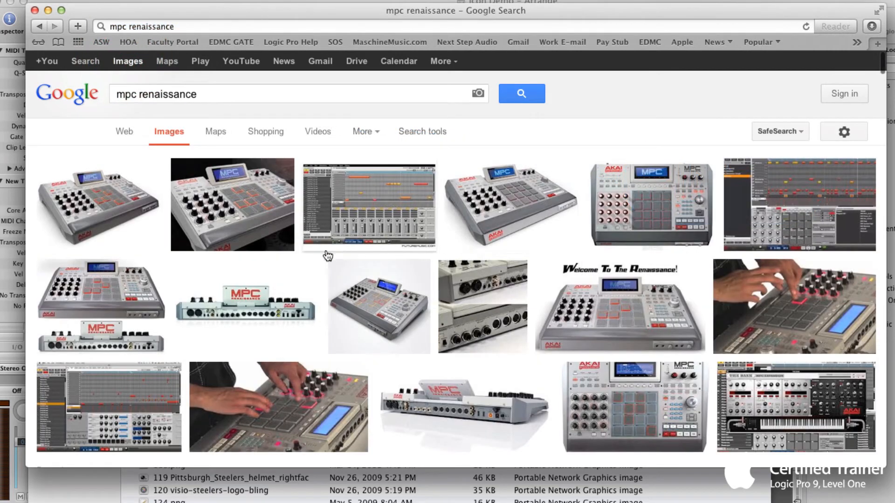
scroll(264, 262, "down", 4)
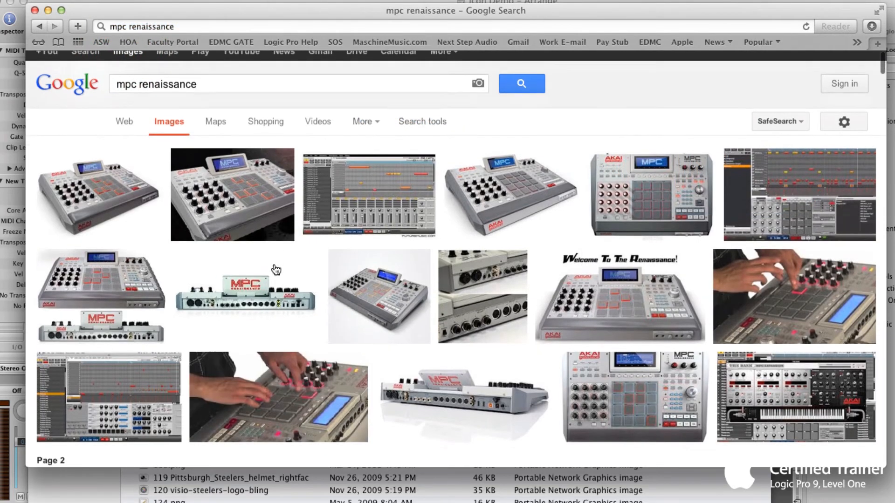
scroll(276, 270, "down", 12)
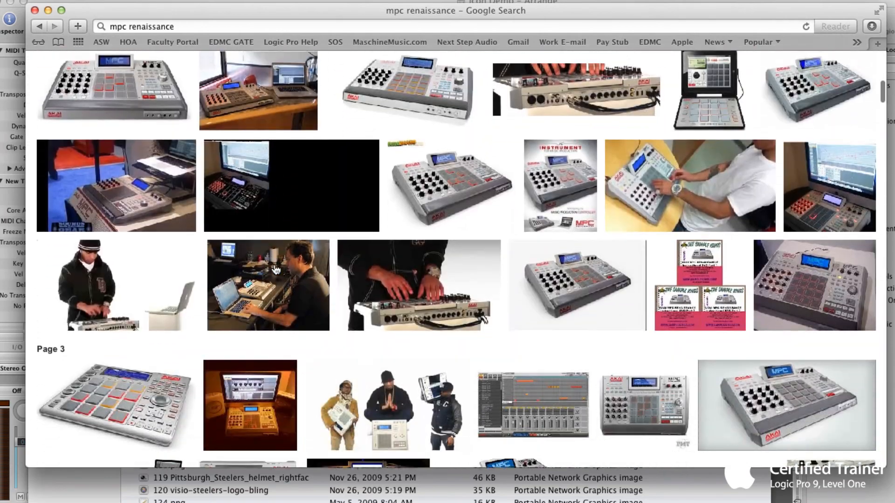
- Browse the MPC Renaissance image results and open the full-size mpc_ren_poster_1200x750.png image
scroll(275, 270, "down", 10)
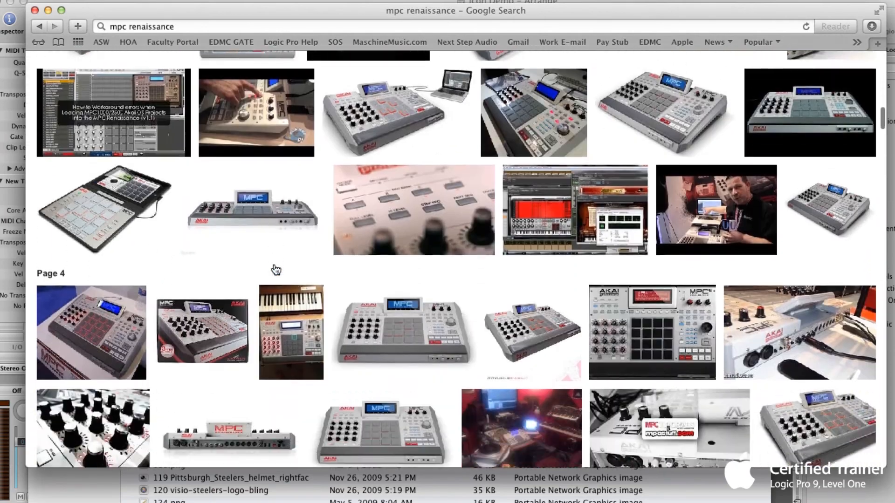
scroll(276, 270, "down", 2)
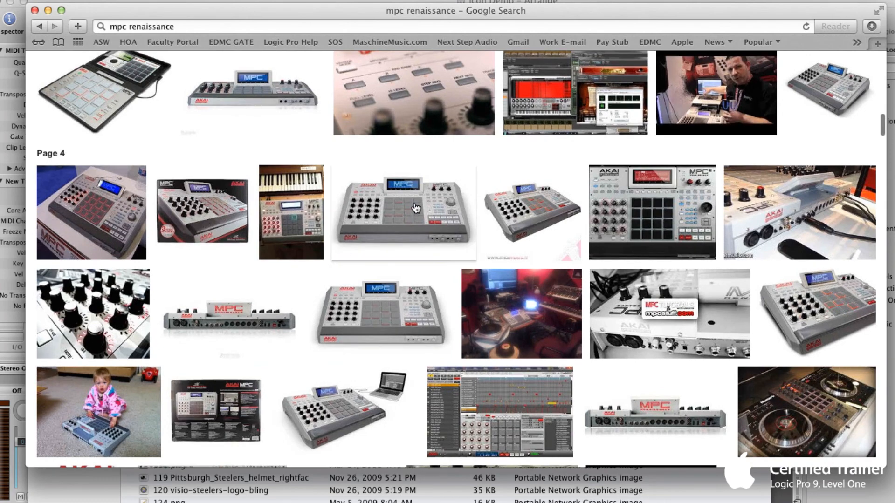
mouse_move(536, 211)
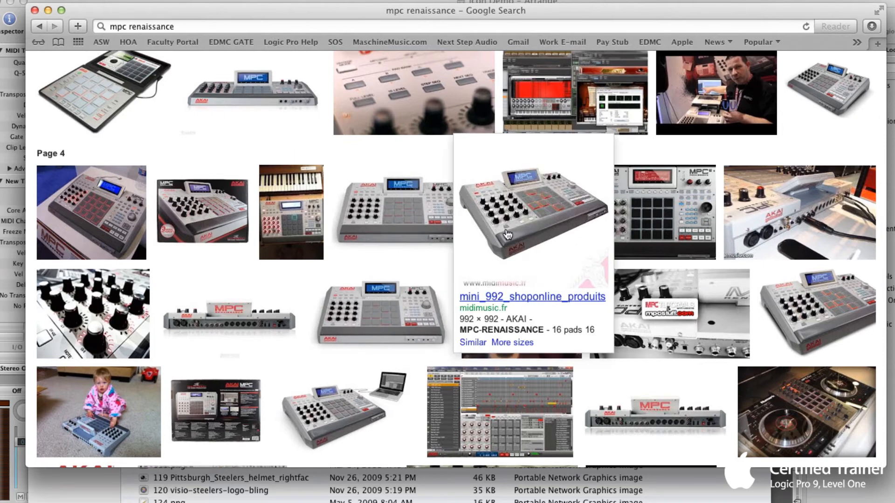
mouse_move(91, 425)
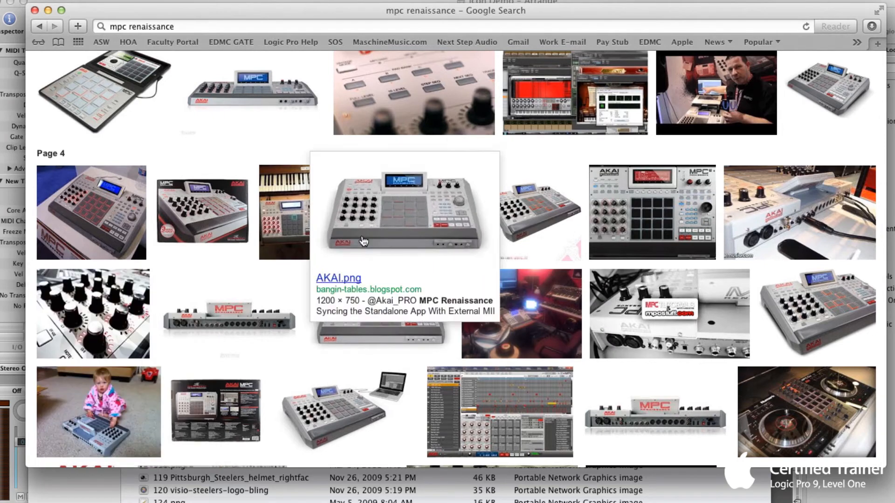
scroll(765, 85, "up", 1)
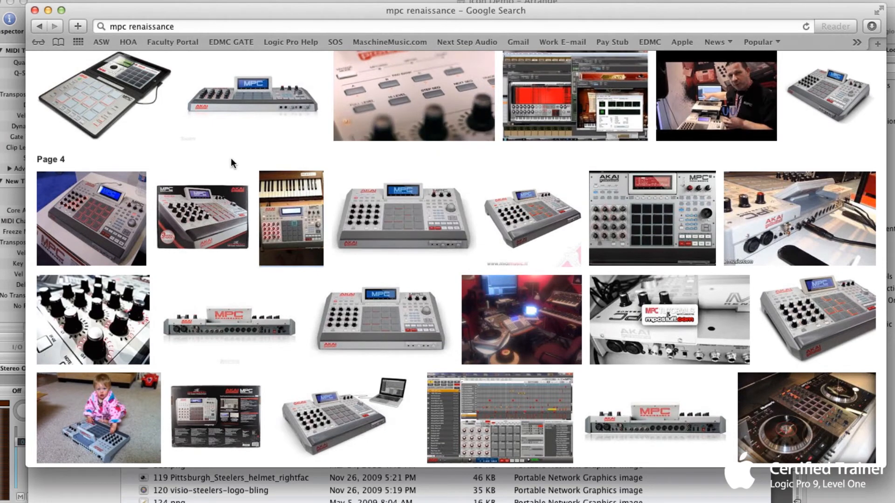
mouse_move(236, 107)
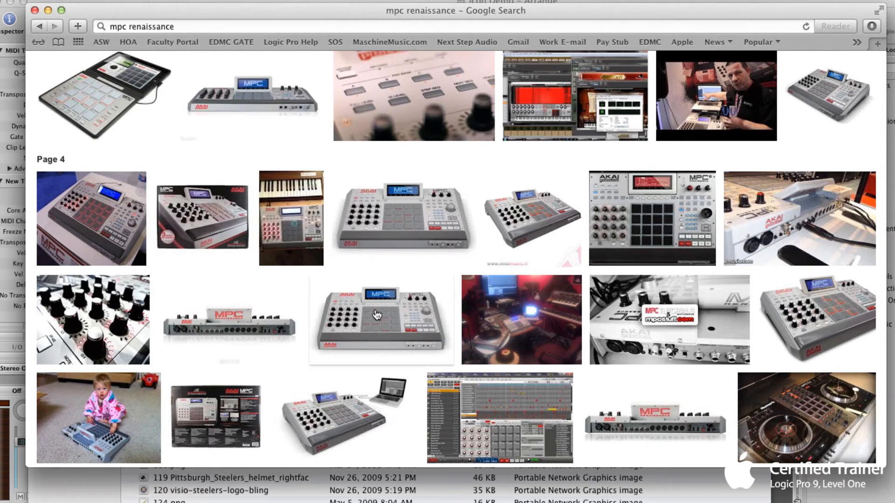
mouse_move(378, 316)
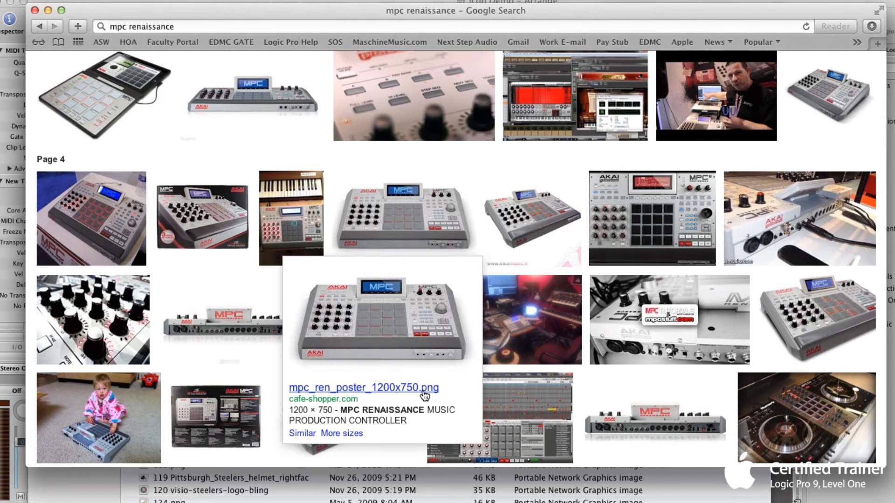
left_click(398, 349)
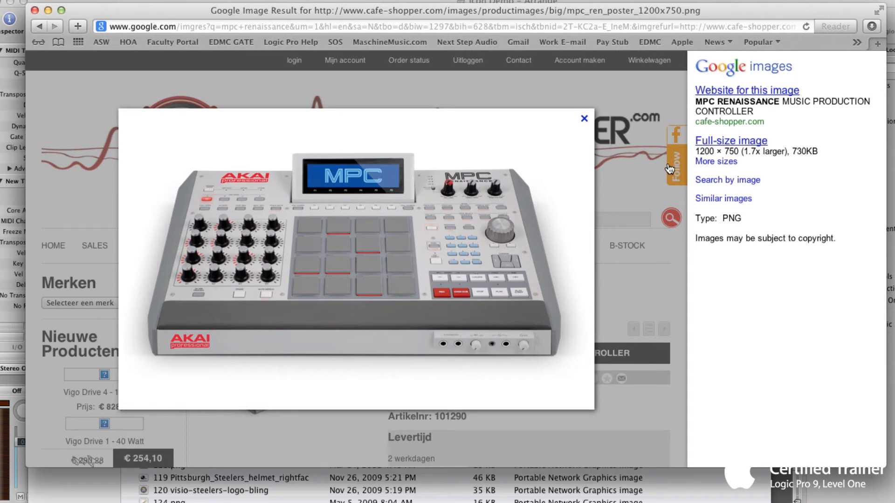
left_click(713, 144)
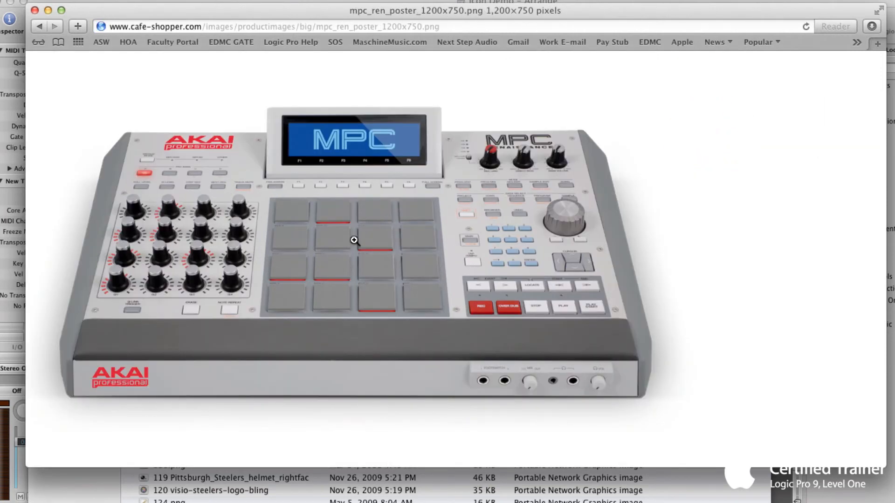
- Save the image to the Desktop as mpc_ren_poster_1200x750
right_click(299, 216)
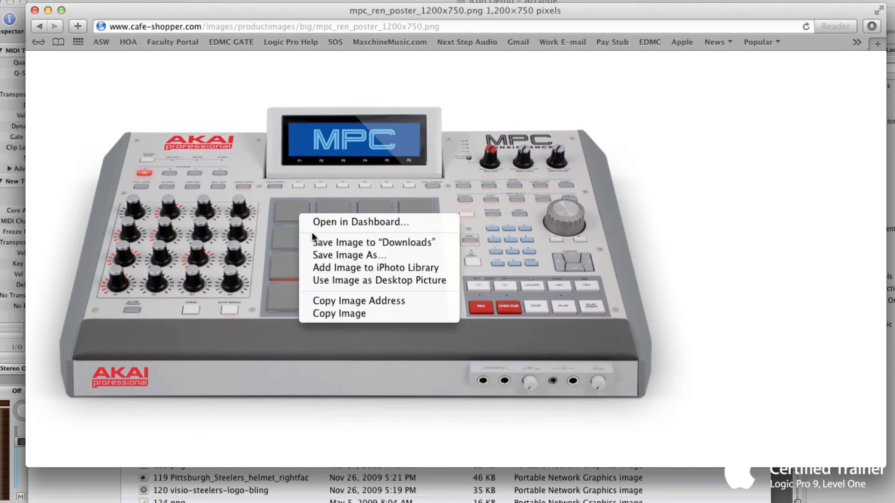
left_click(327, 255)
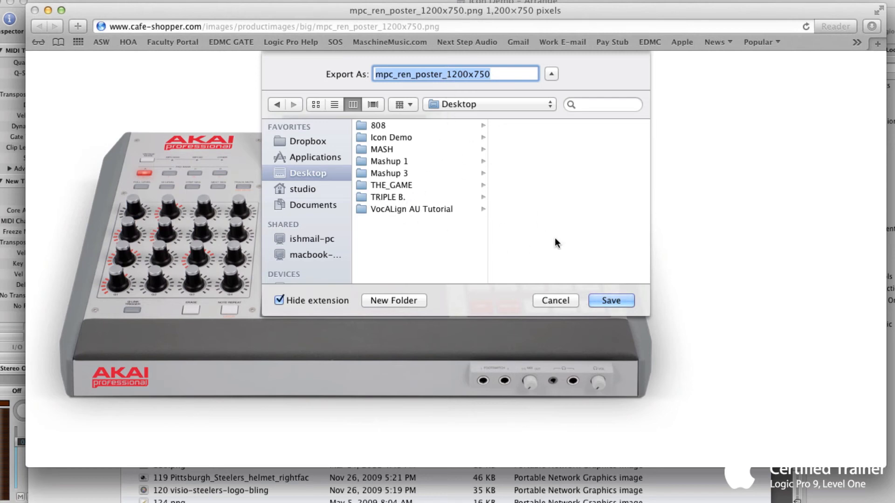
left_click(604, 297)
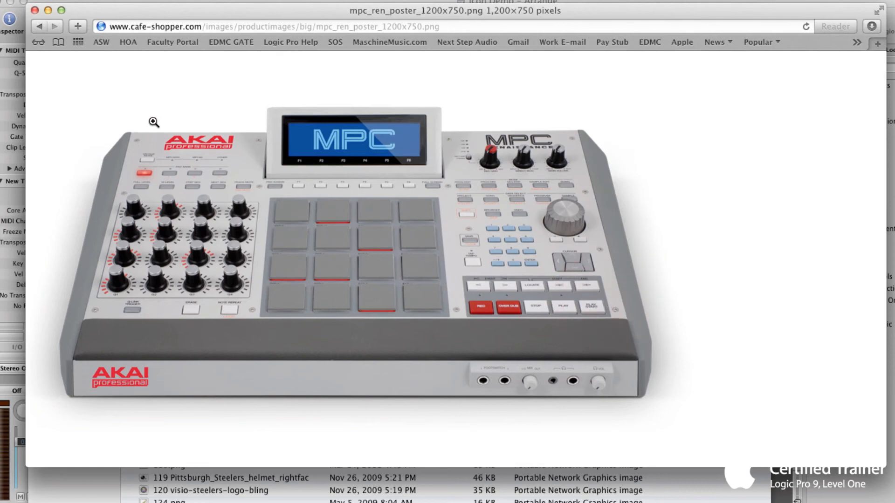
- Minimize the Safari and Logic Pro windows to uncover the Desktop beside the Icons folder
left_click(48, 10)
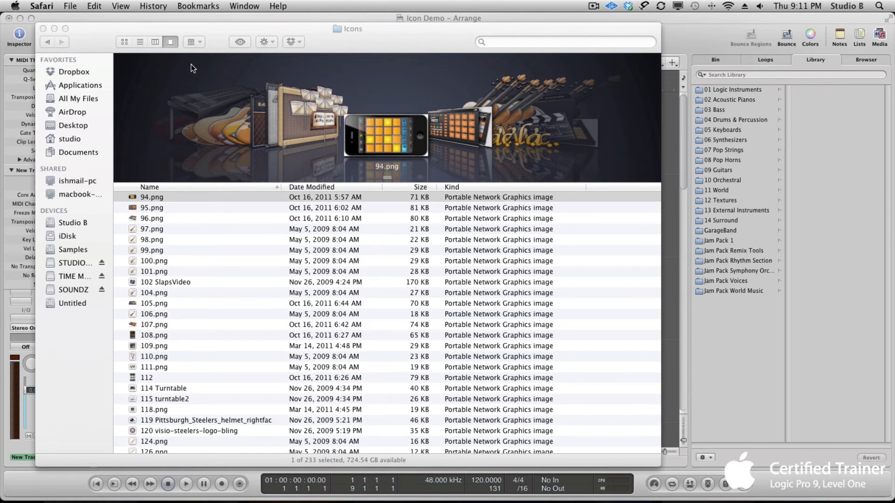
left_click(20, 18)
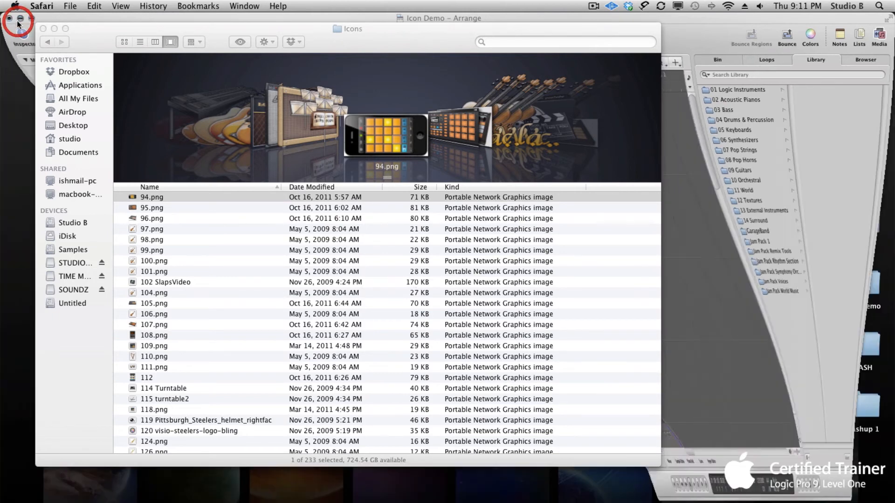
left_click_drag(248, 26, 226, 21)
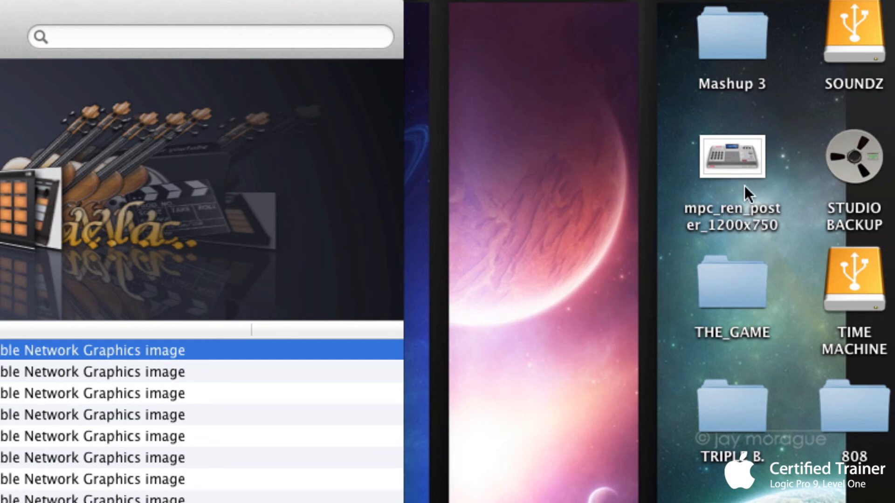
- Rename the downloaded image on the Desktop to 94.png
left_click(738, 173)
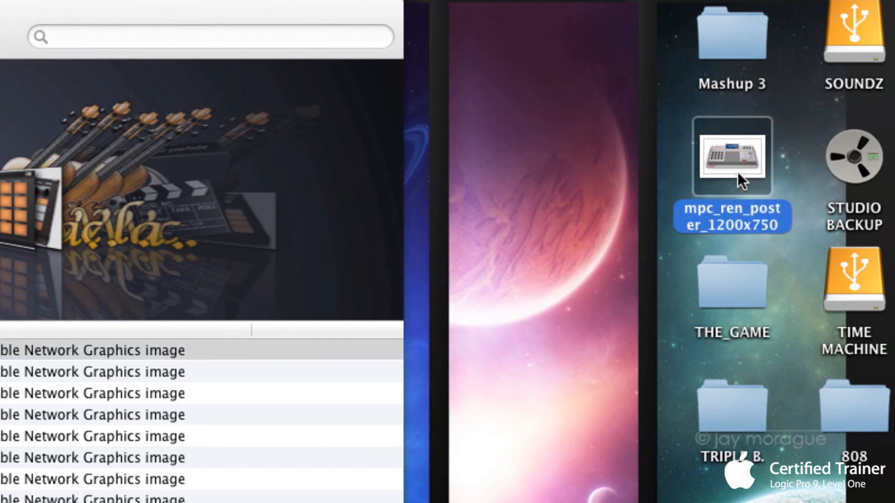
key("Return")
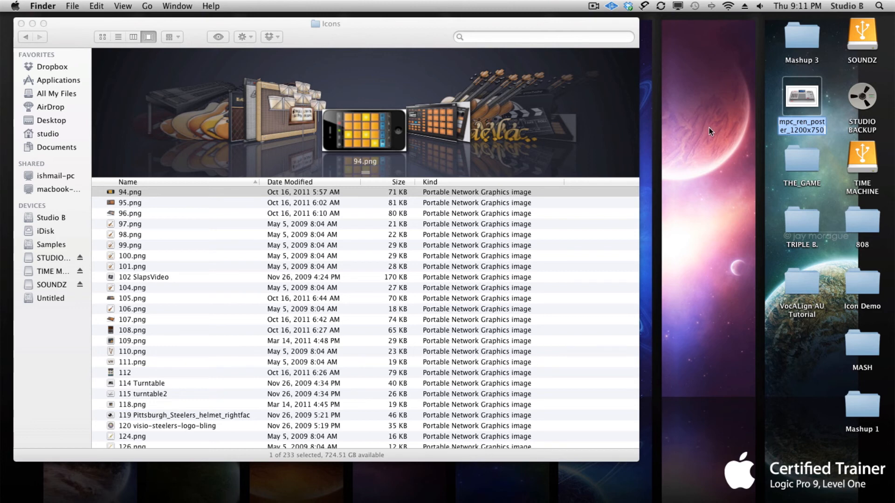
type("94")
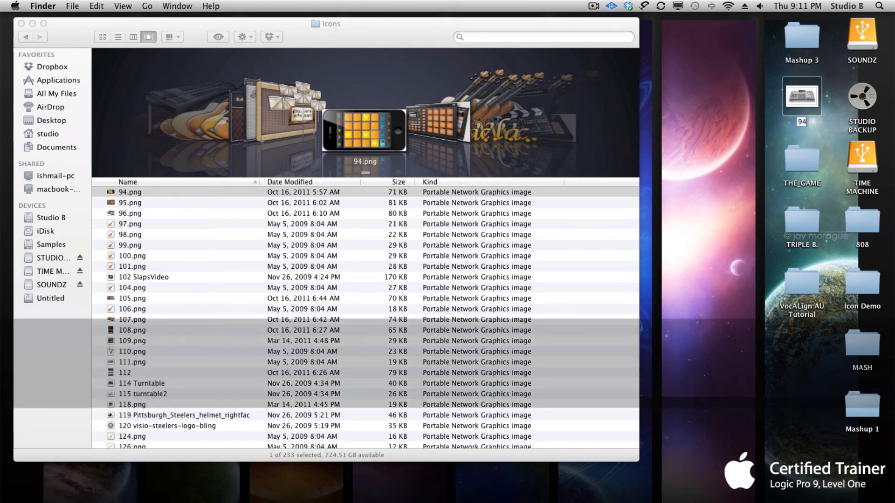
type(".p")
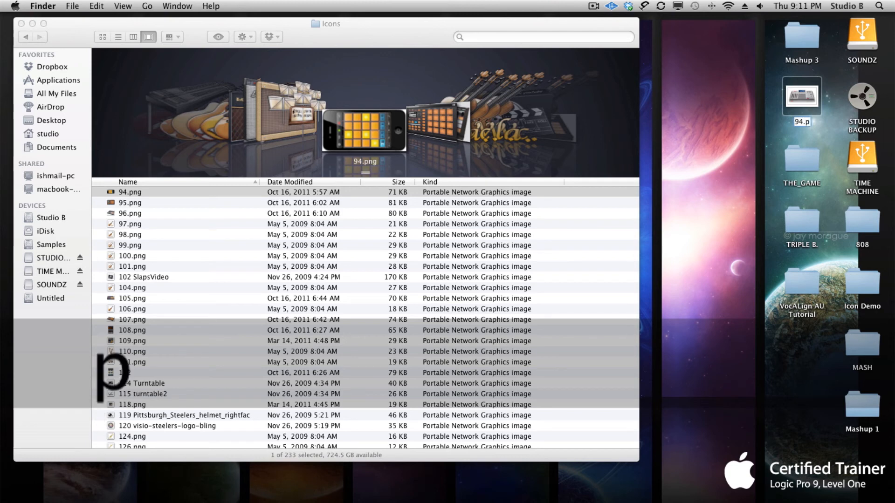
type("ng")
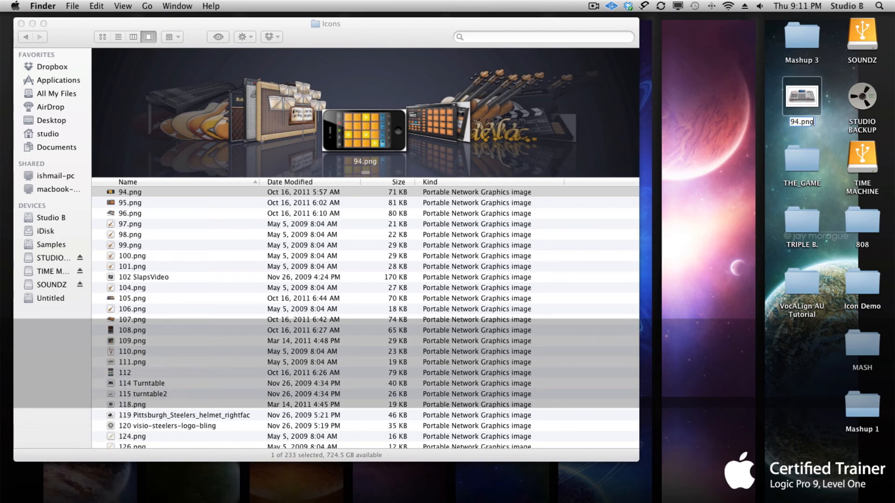
key("Return")
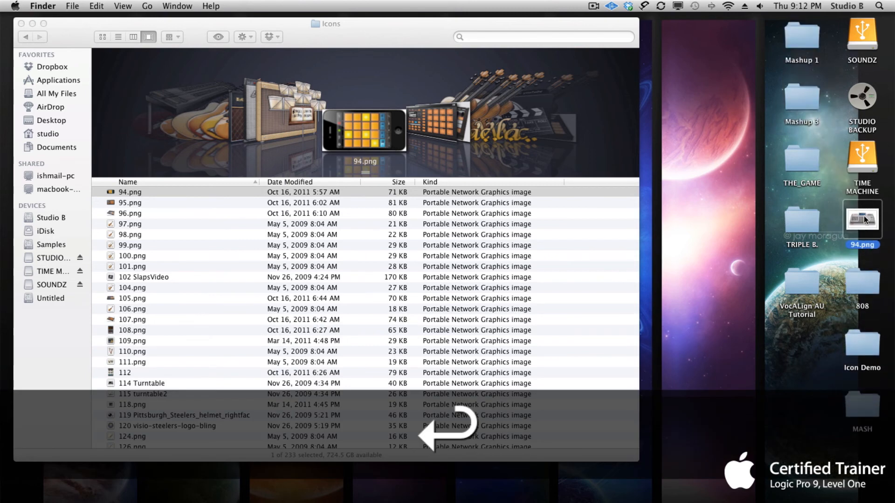
- Move 94.png from the Desktop into the Icons folder, replacing the existing 94.png
left_click_drag(864, 217, 701, 240)
left_click_drag(684, 246, 591, 274)
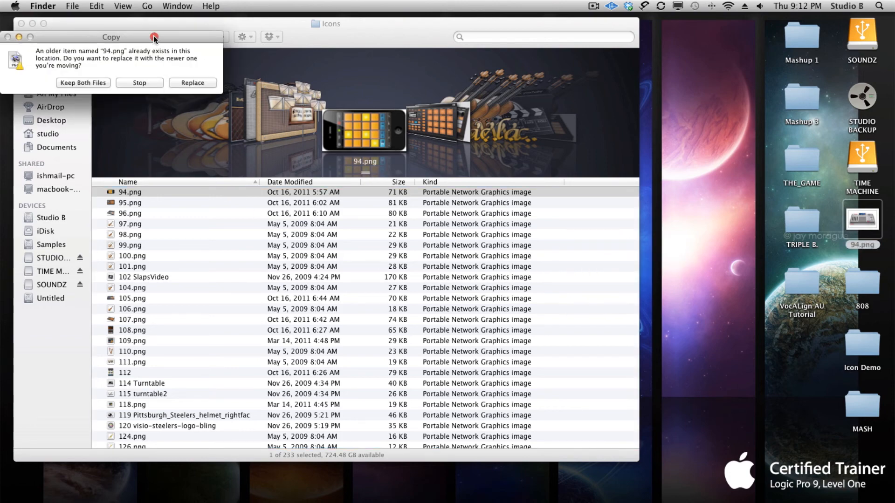
left_click_drag(154, 37, 380, 158)
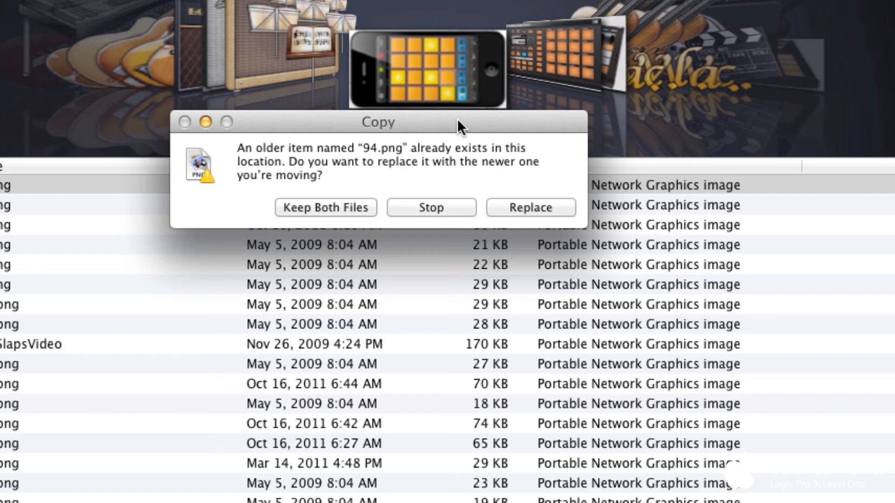
left_click(522, 208)
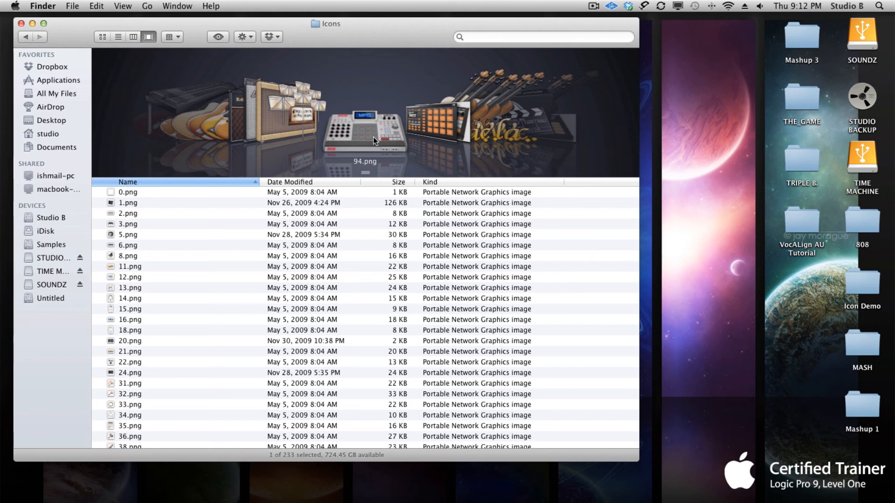
- Switch to Logic Pro and quit it without saving the Icon Demo project
key("super")
key("super+Tab")
key("super+Tab")
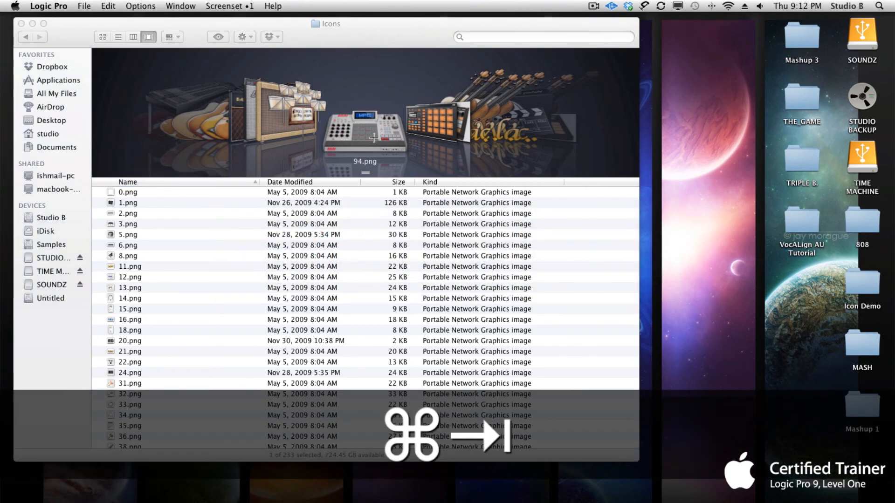
key("super+q")
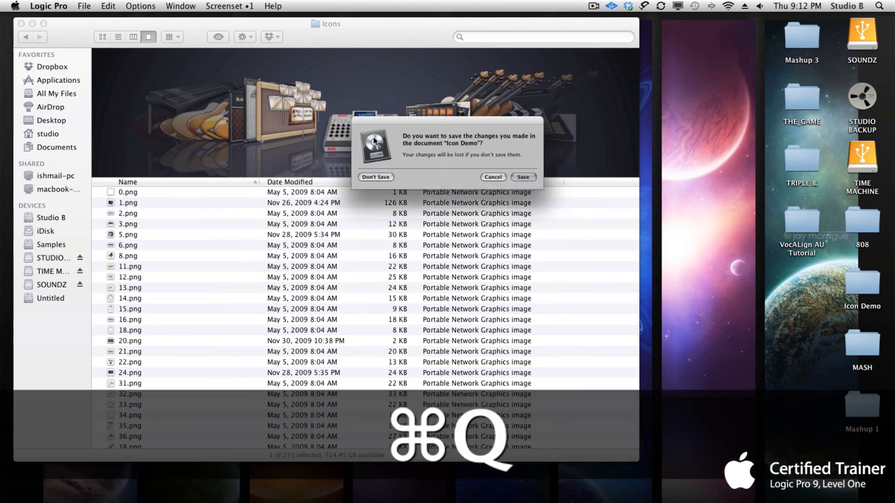
key("super+d")
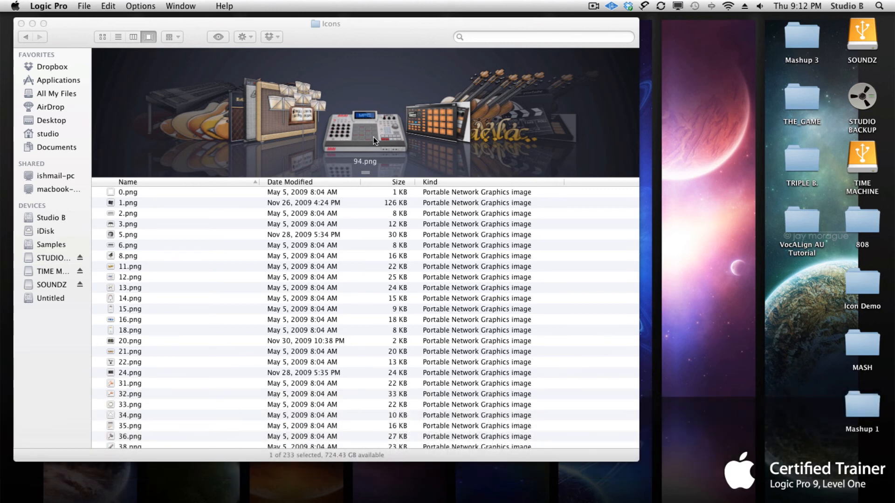
- Relaunch Logic Pro, start a new project from a template and create one audio track
left_click(374, 137)
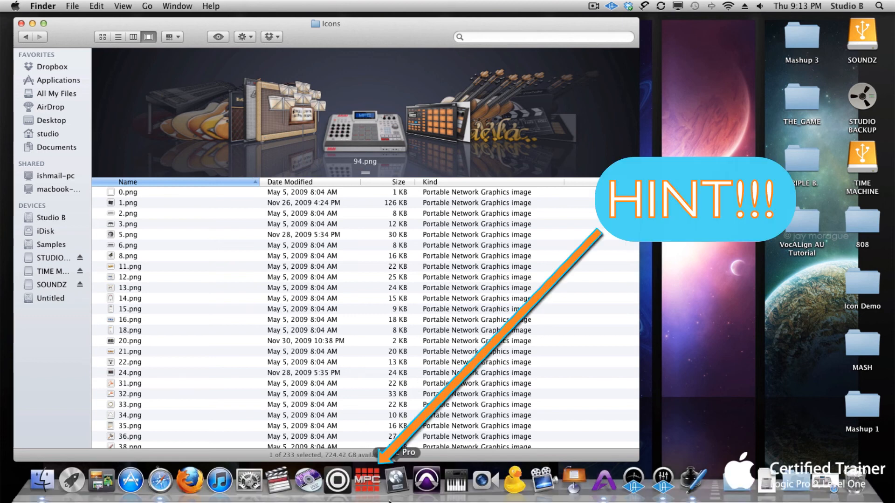
left_click(404, 484)
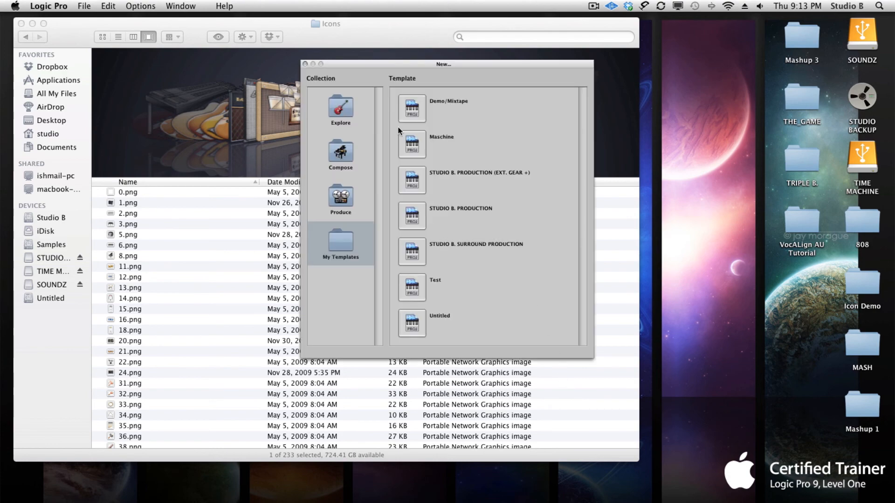
left_click(340, 103)
left_click(413, 111)
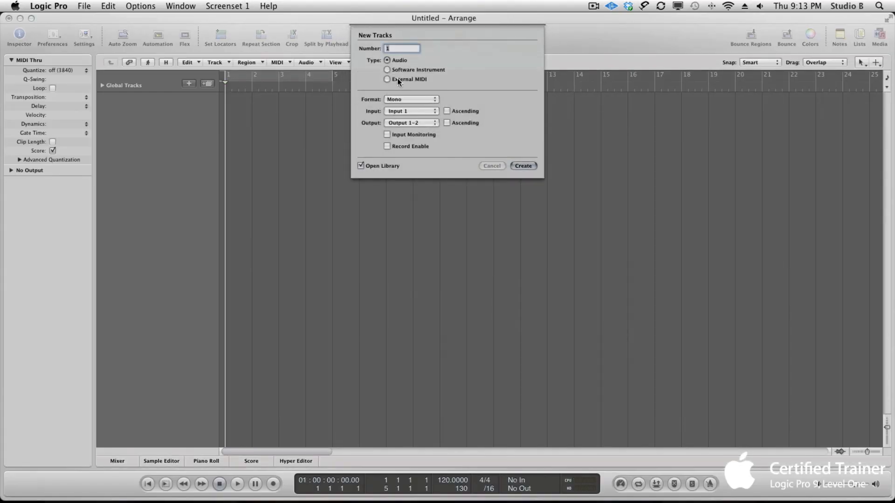
left_click(524, 166)
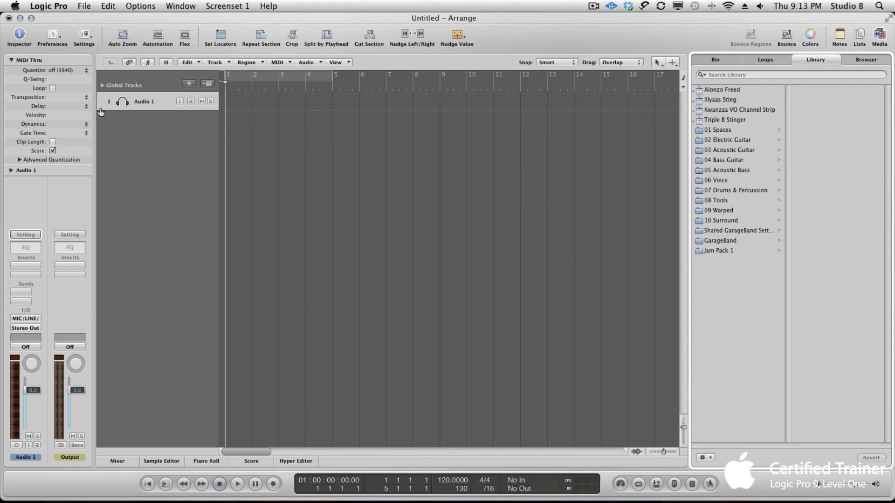
- Enlarge the Audio 1 track and assign the custom MPC image as its icon in the track inspector
left_click_drag(100, 112, 114, 167)
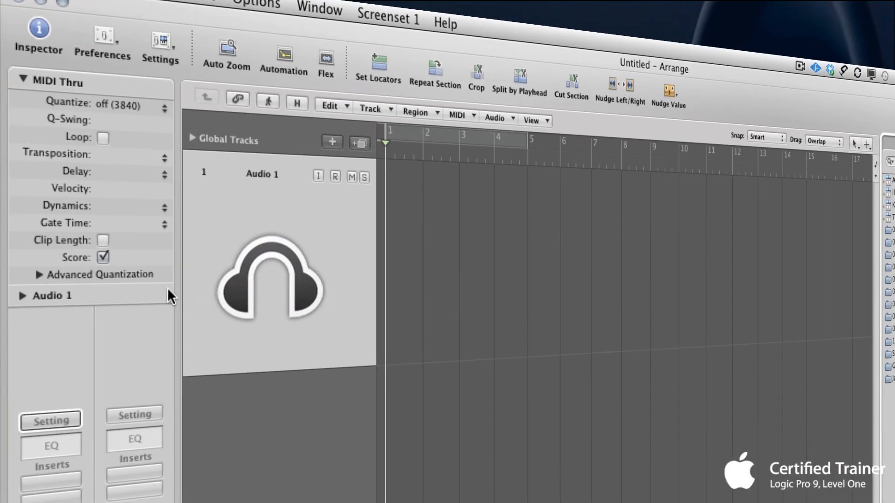
left_click(22, 295)
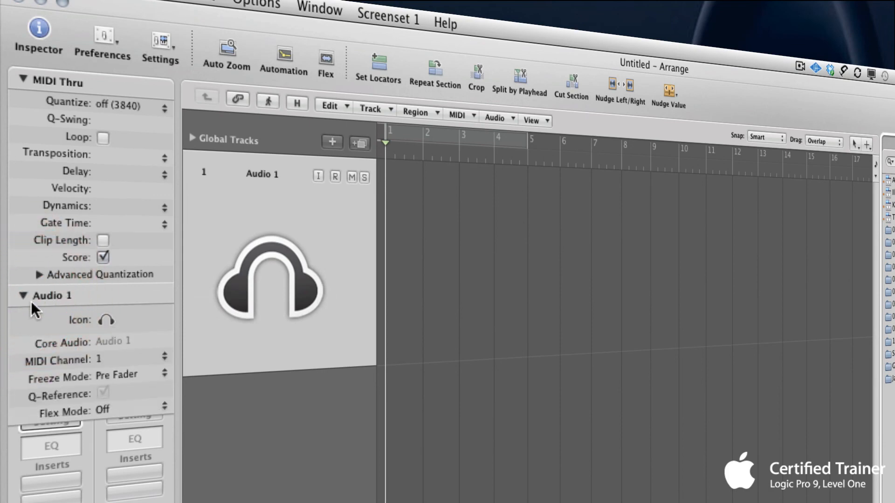
left_click(103, 321)
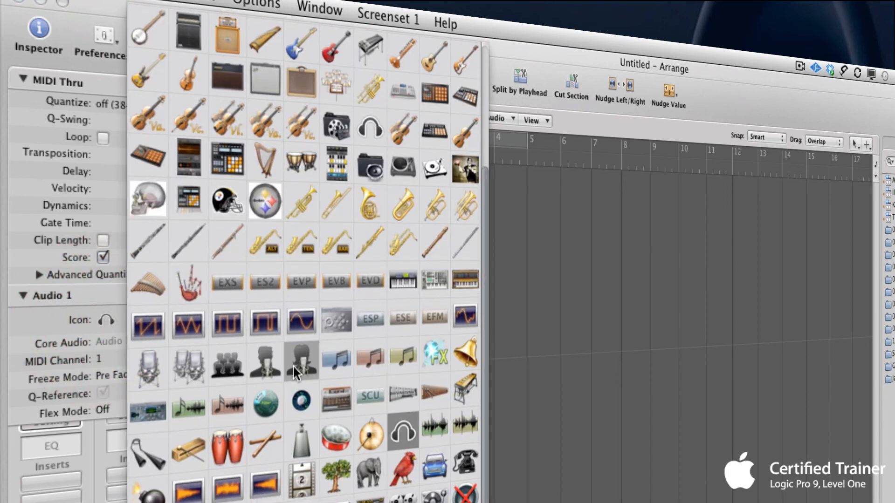
scroll(293, 367, "up", 3)
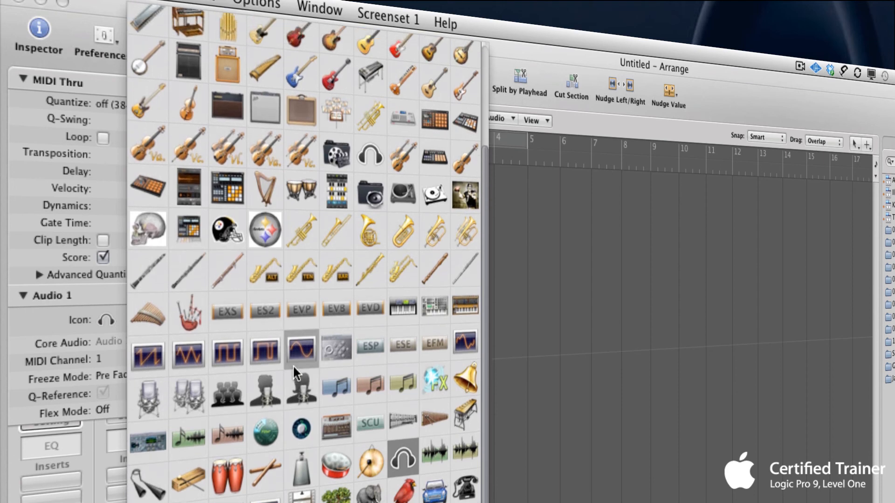
scroll(294, 368, "up", 1)
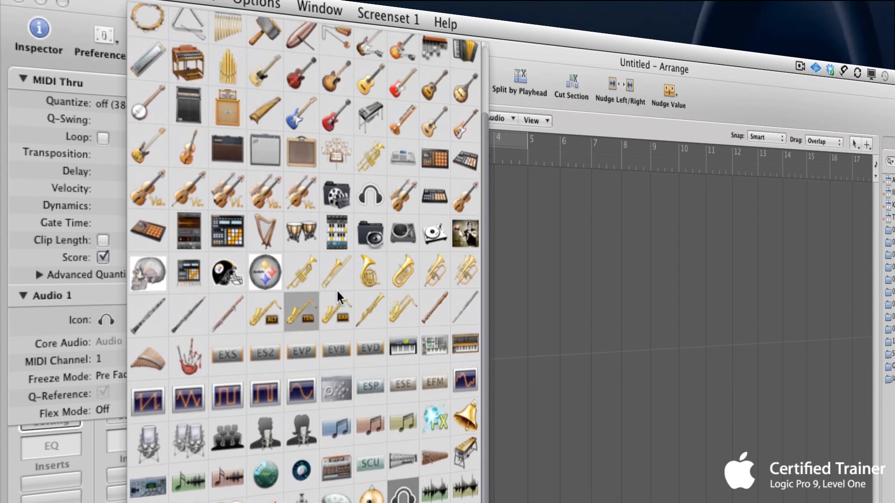
left_click(406, 162)
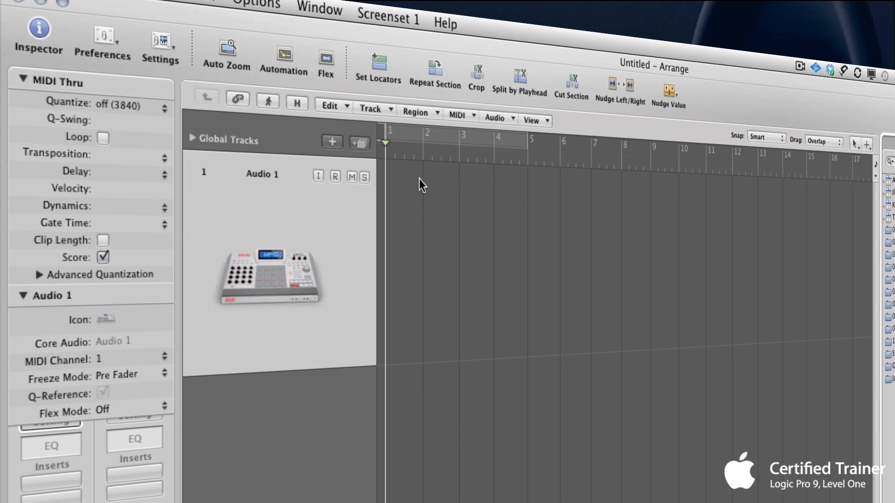
- Add one new software instrument track and set its icon to the custom MPC image
left_click(332, 141)
left_click(601, 137)
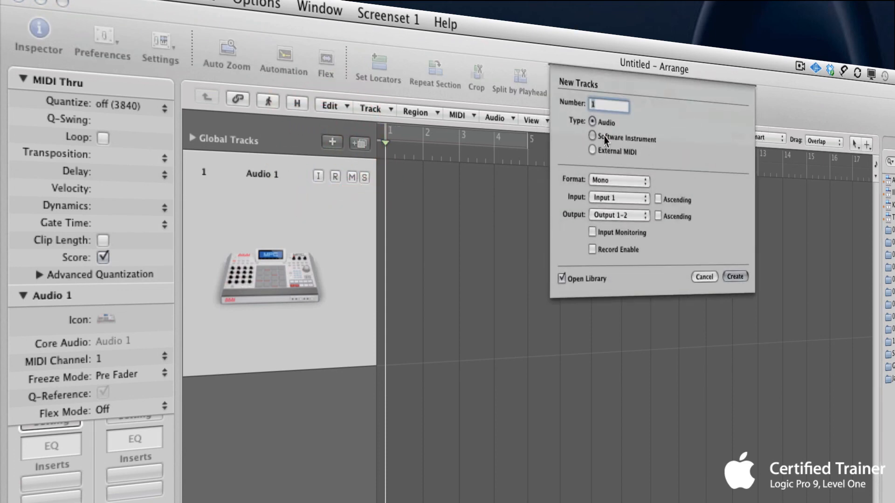
left_click(736, 212)
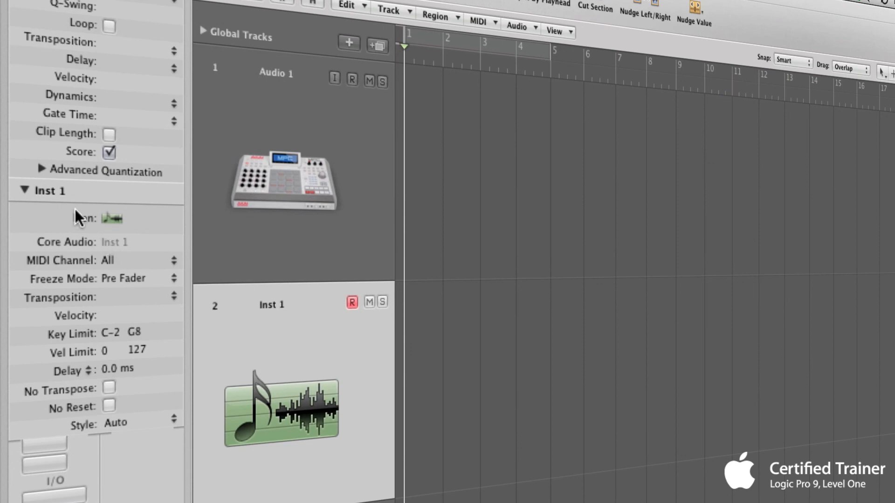
left_click(105, 219)
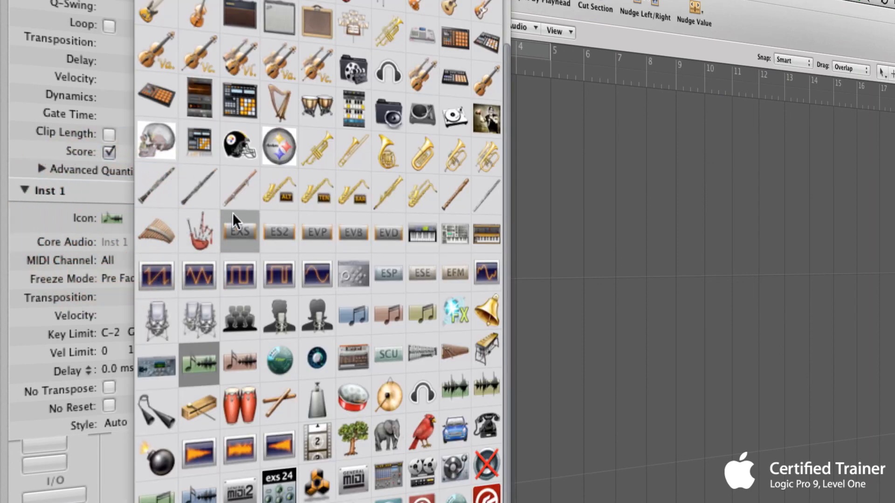
left_click(419, 40)
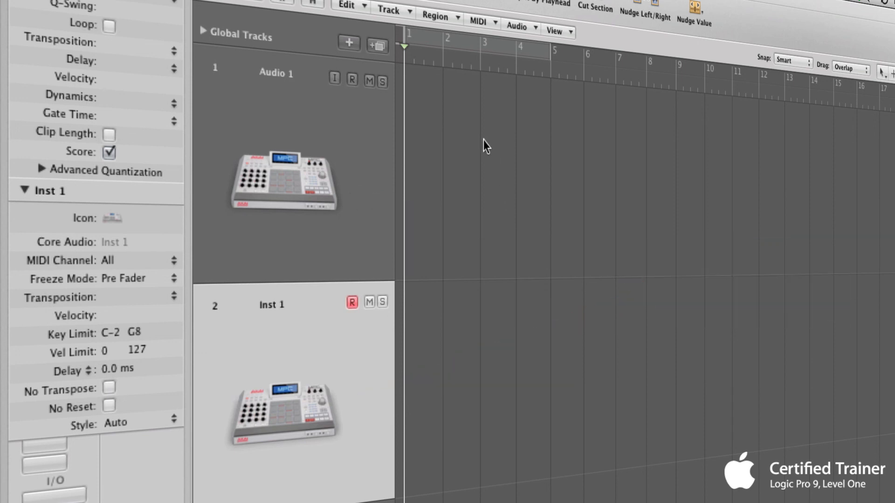
- Add one new audio track to the project
left_click(348, 43)
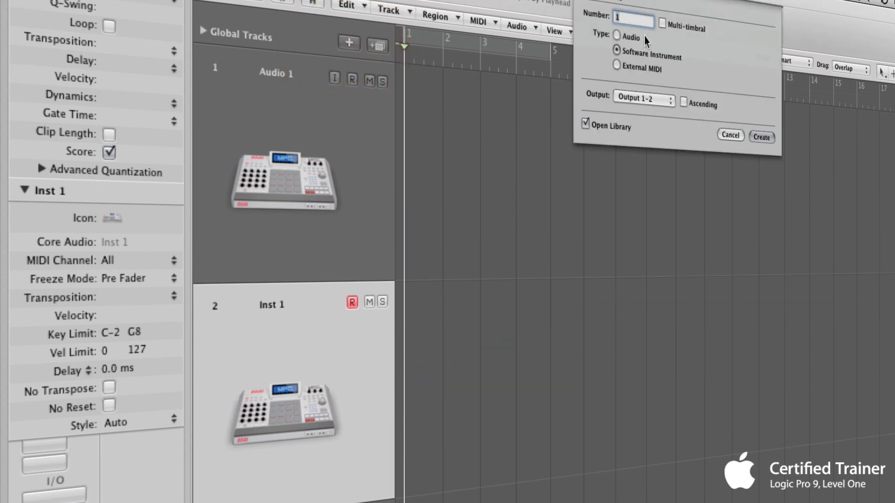
left_click(616, 37)
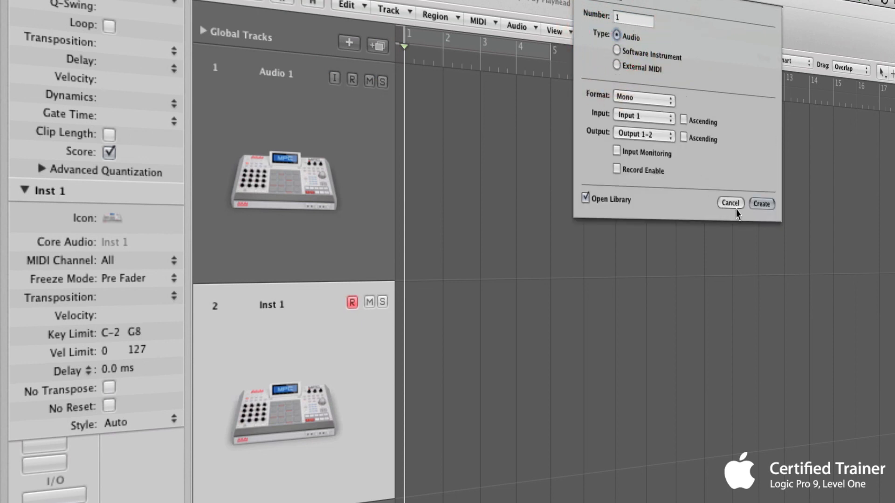
left_click(760, 204)
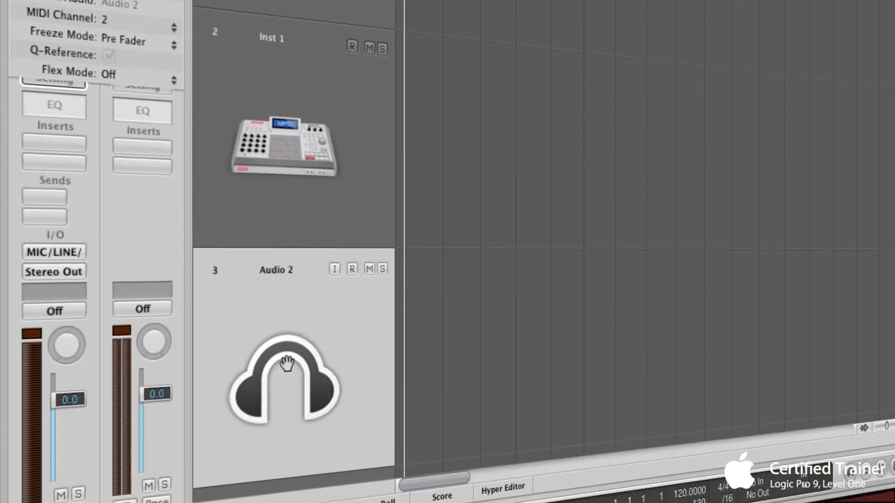